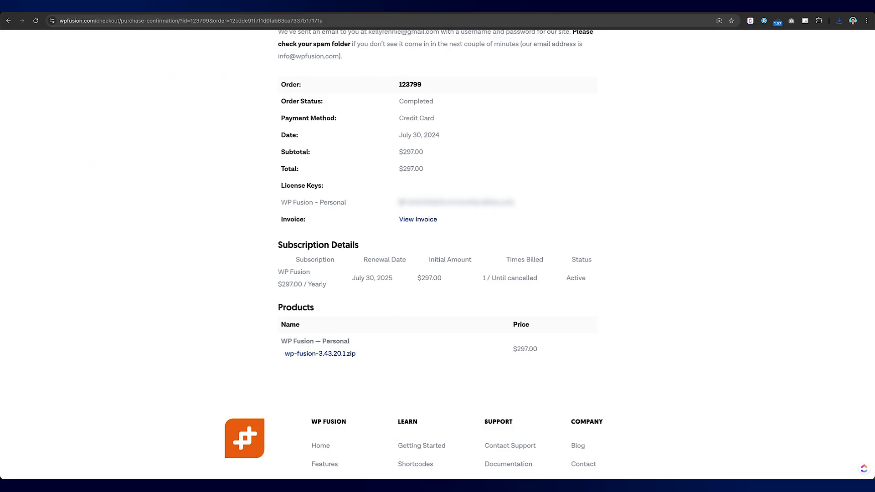
# Select the licence key on the WP Fusion order confirmation page
pyautogui.moveTo(399, 203); pyautogui.dragTo(510, 203)
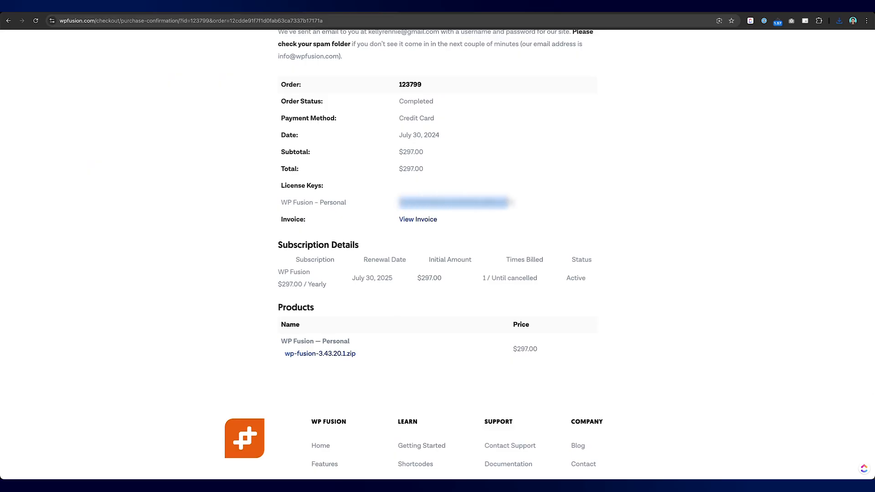
# Copy the purchased licence key into WP Fusion's License Key field and activate it
pyautogui.scroll(-1, 512, 196)
pyautogui.rightClick(504, 201)
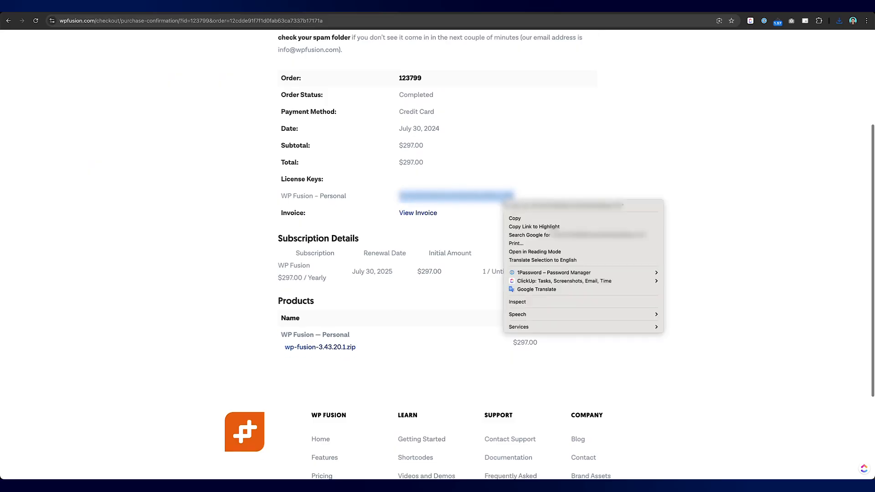
pyautogui.click(514, 219)
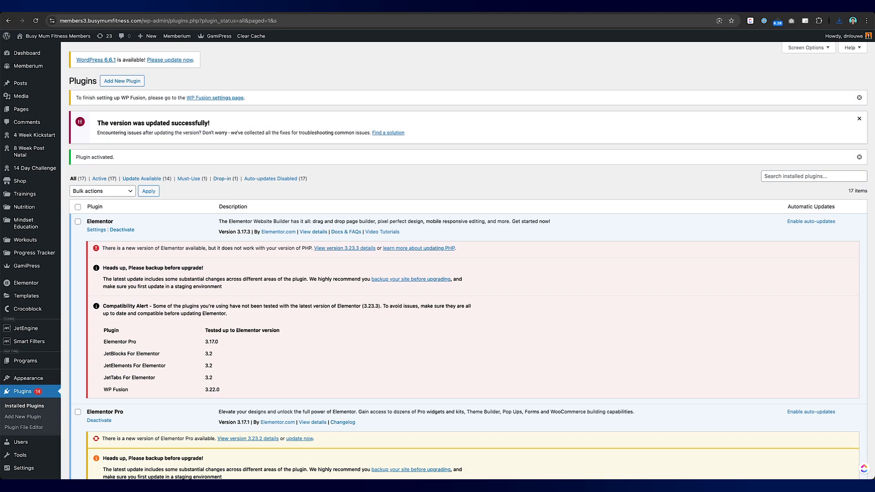
pyautogui.click(211, 98)
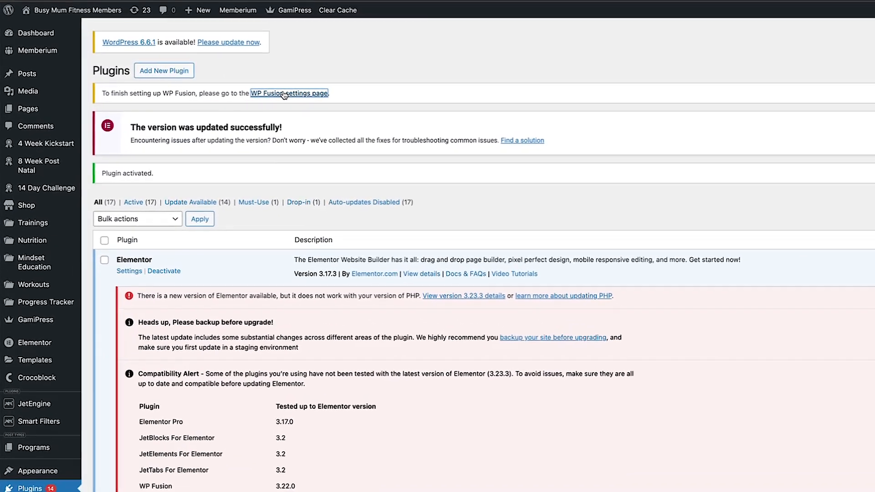
pyautogui.scroll(-3, 274, 186)
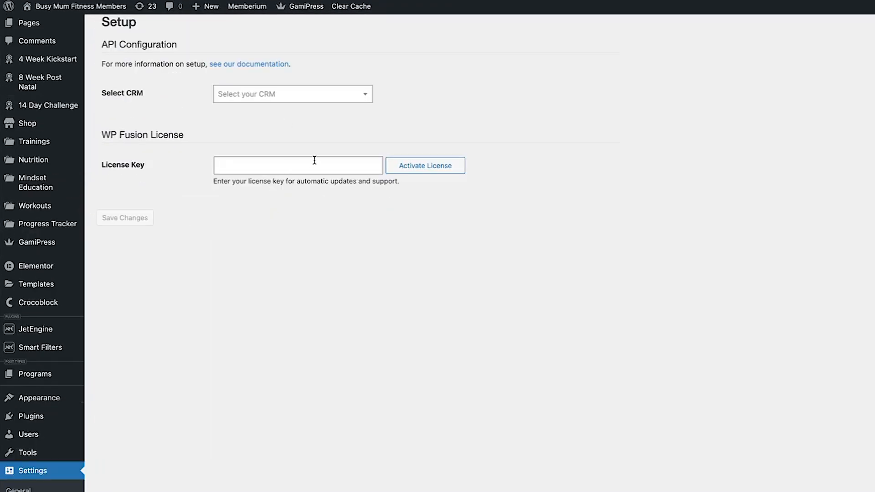
pyautogui.rightClick(315, 160)
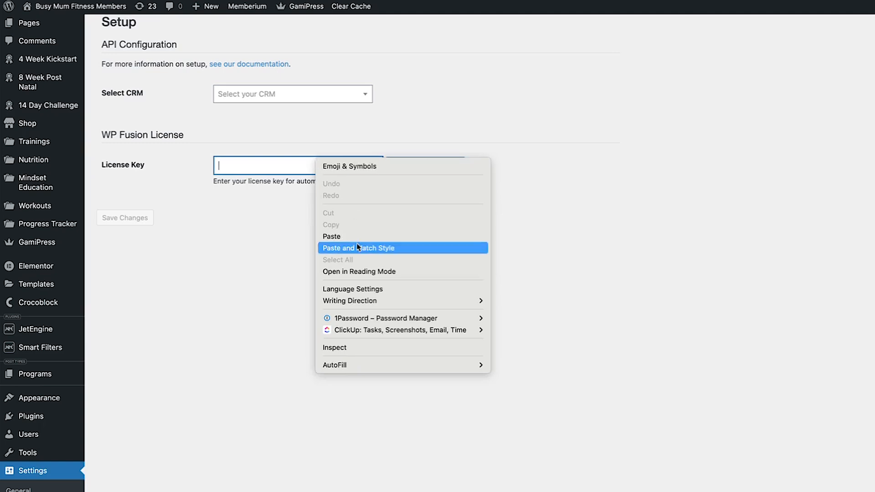
pyautogui.click(333, 236)
pyautogui.click(413, 169)
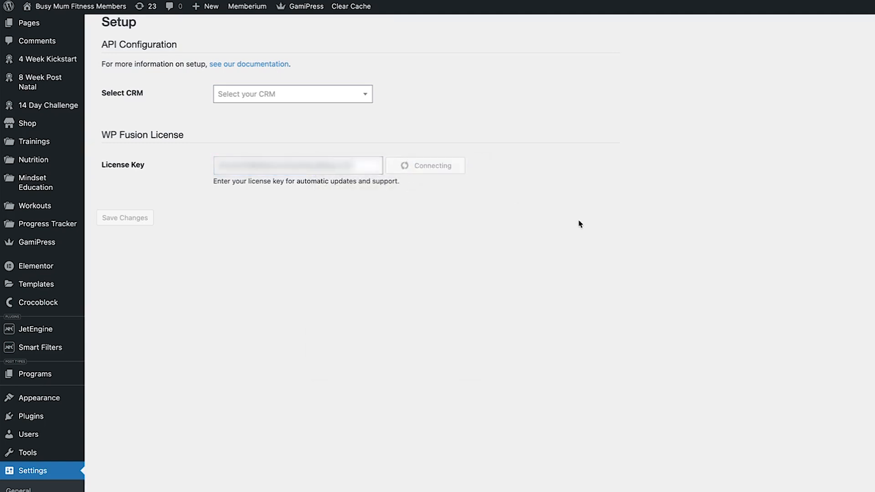
# Choose HighLevel as the CRM in Select CRM
pyautogui.click(297, 95)
pyautogui.write('high')
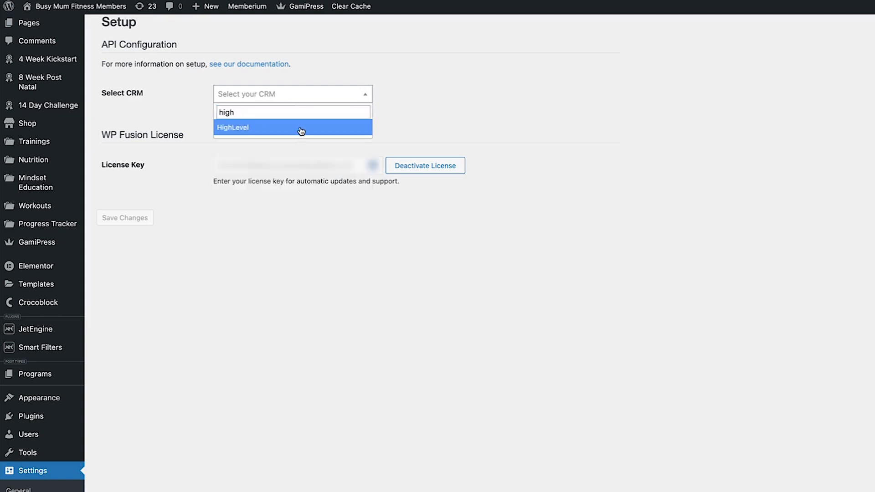
pyautogui.click(301, 128)
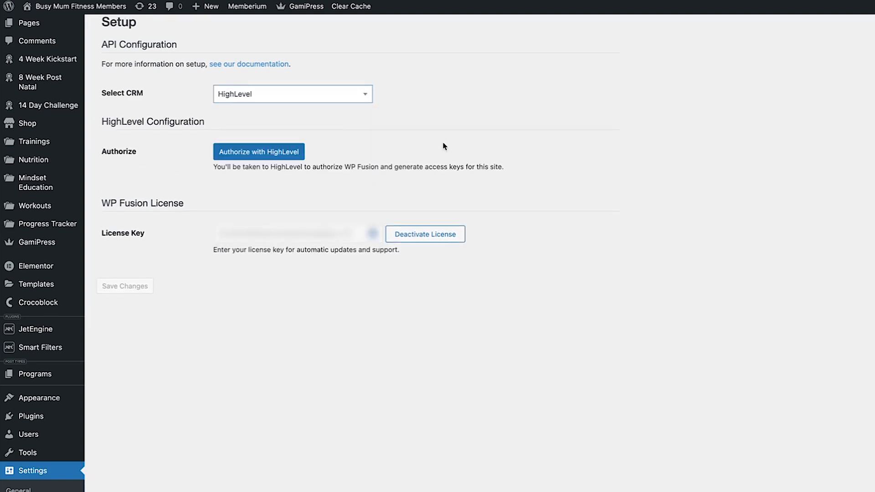
# Start HighLevel authorization, sign in with the saved login, and request an emailed security code
pyautogui.click(272, 153)
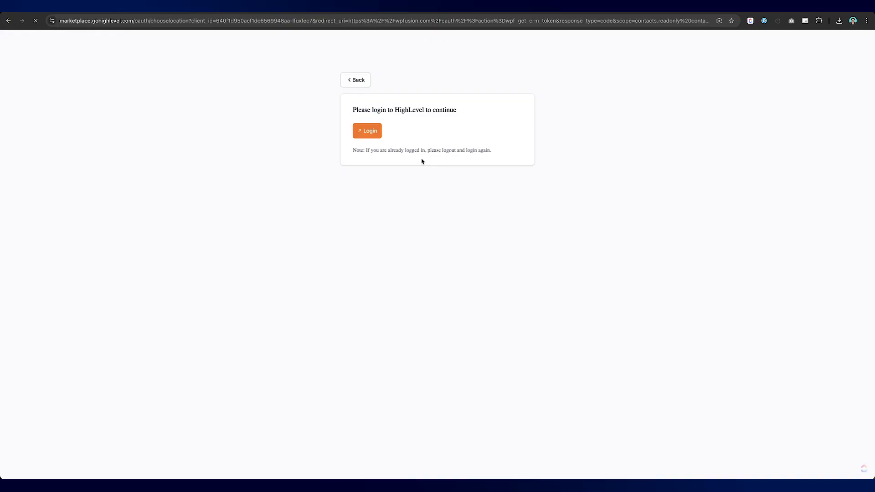
pyautogui.click(371, 132)
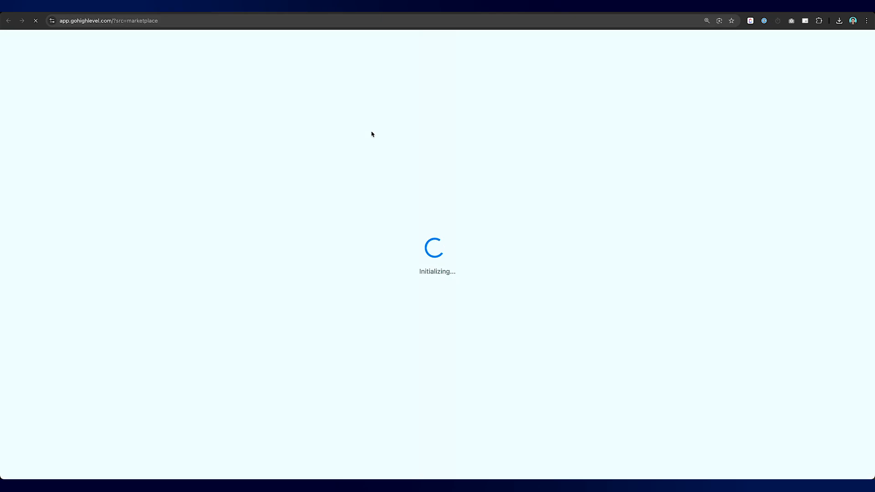
pyautogui.click(428, 183)
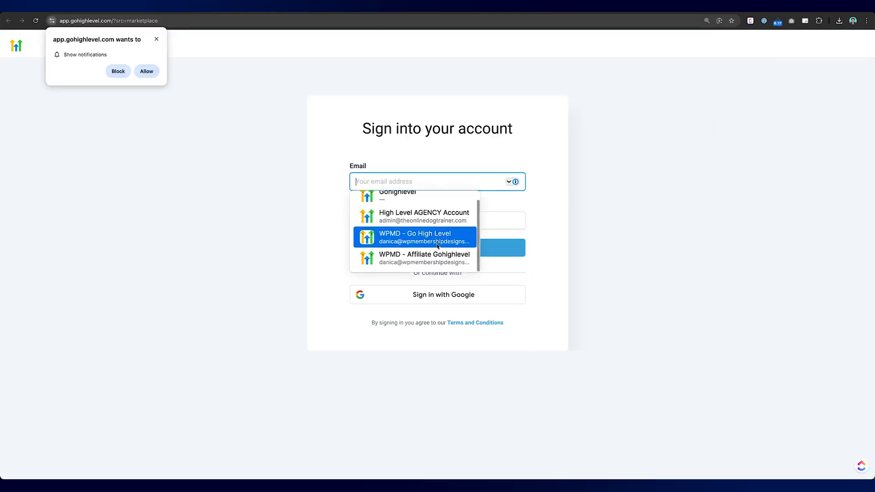
pyautogui.click(439, 243)
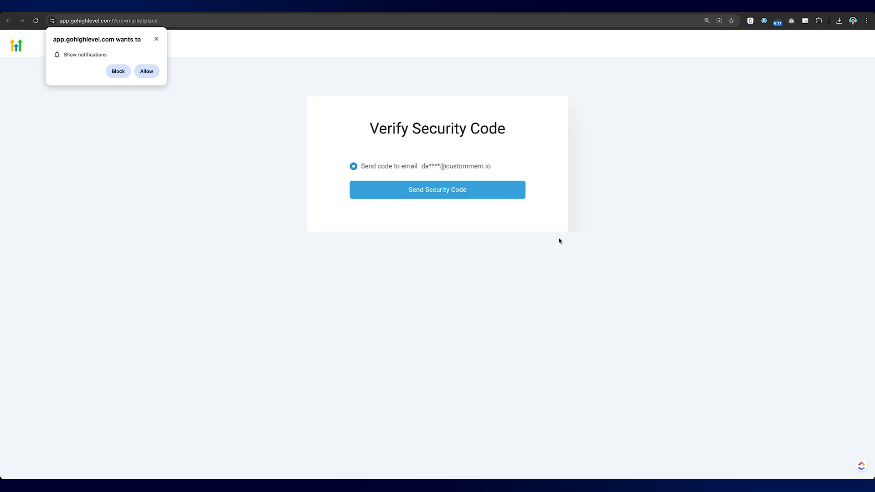
pyautogui.click(433, 195)
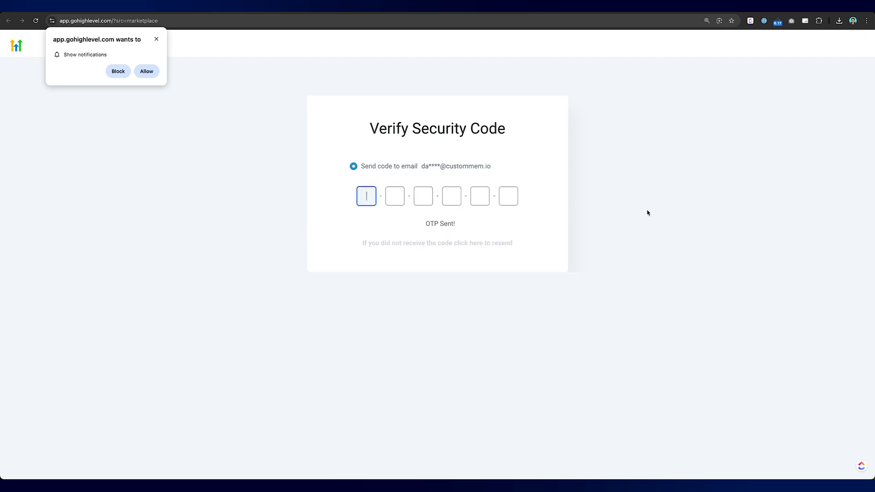
# Enter the emailed security code and select the Busy Mum Fitness sub-account
pyautogui.click(156, 39)
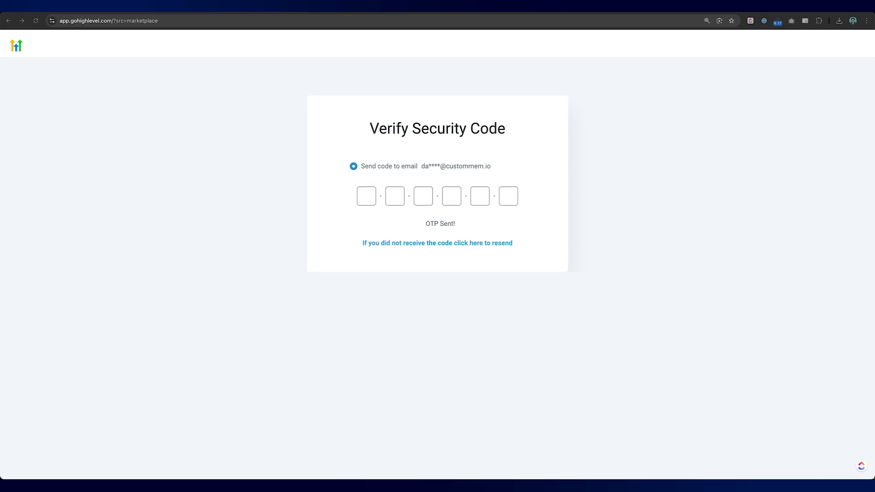
pyautogui.click(365, 196)
pyautogui.press('super+v')
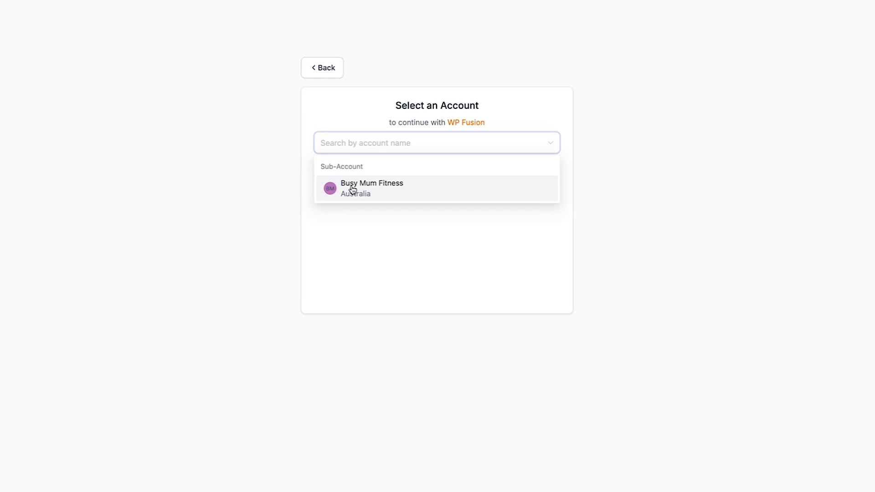
pyautogui.click(364, 190)
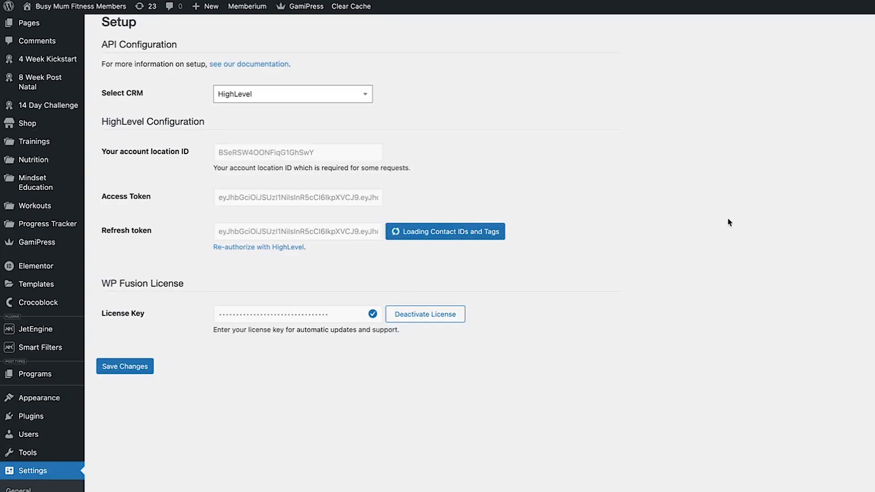
# Once the HighLevel connection shows Complete, save the WP Fusion settings
pyautogui.scroll(2, 696, 240)
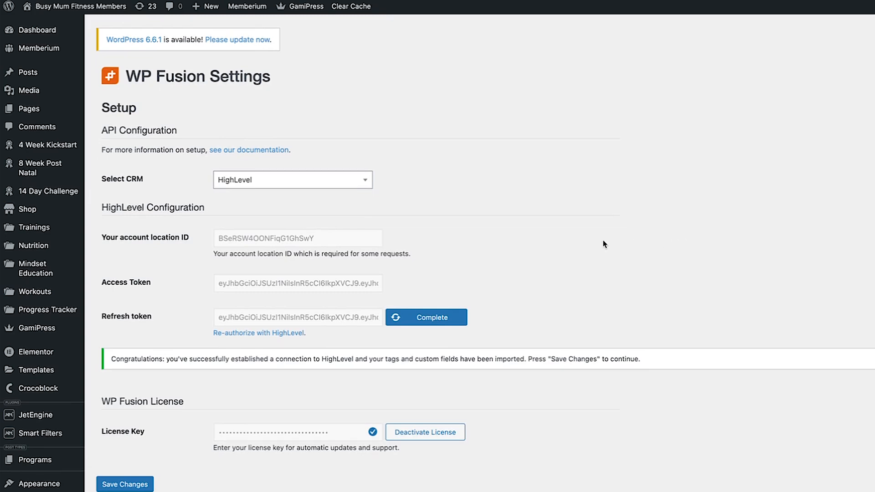
pyautogui.scroll(-5, 529, 273)
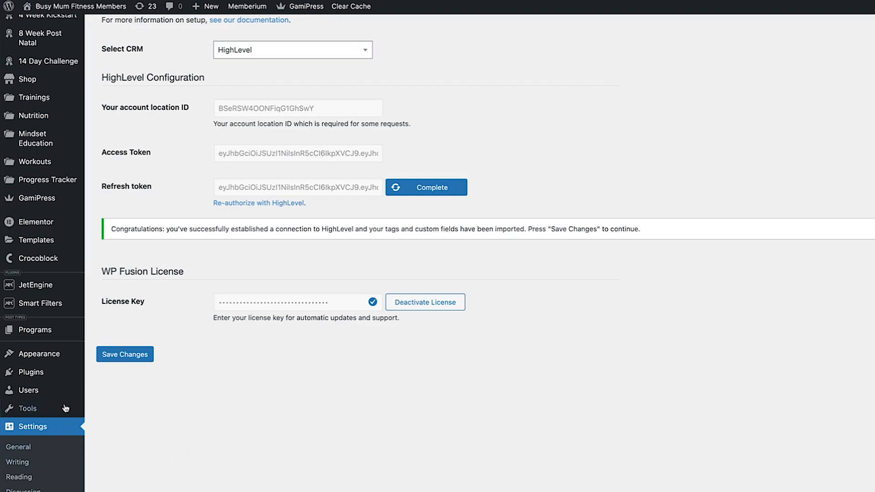
pyautogui.scroll(5, 48, 462)
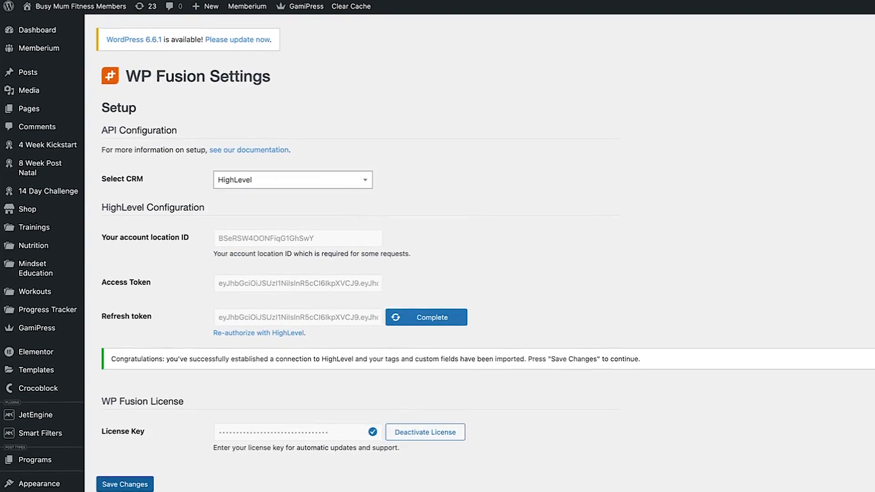
pyautogui.click(136, 467)
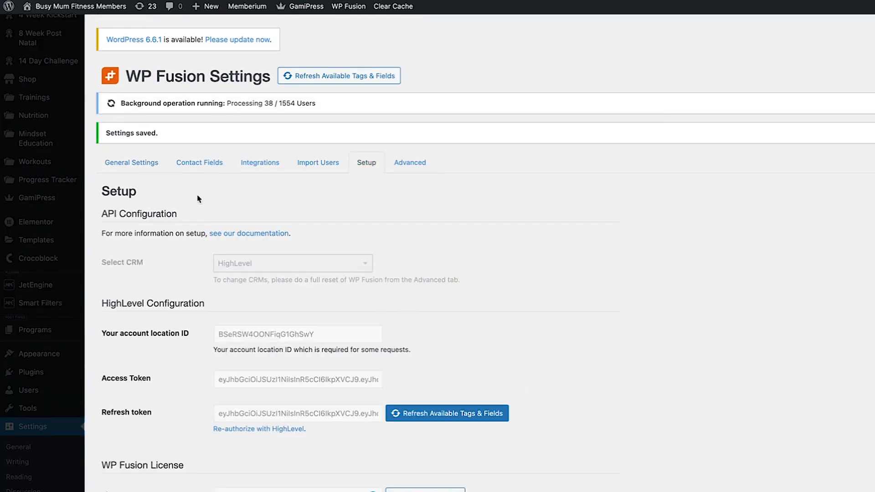
# In General Settings, assign new users the tag 'Members BusyMum - WP User' and save
pyautogui.click(132, 170)
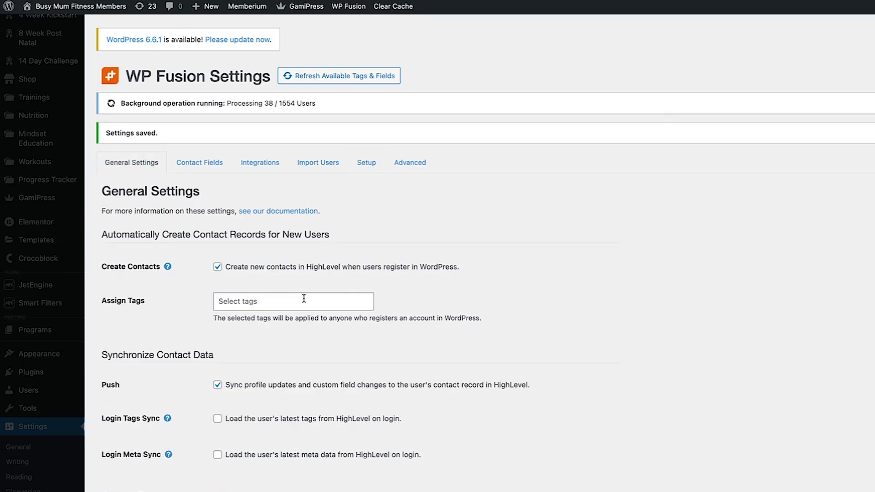
pyautogui.click(302, 298)
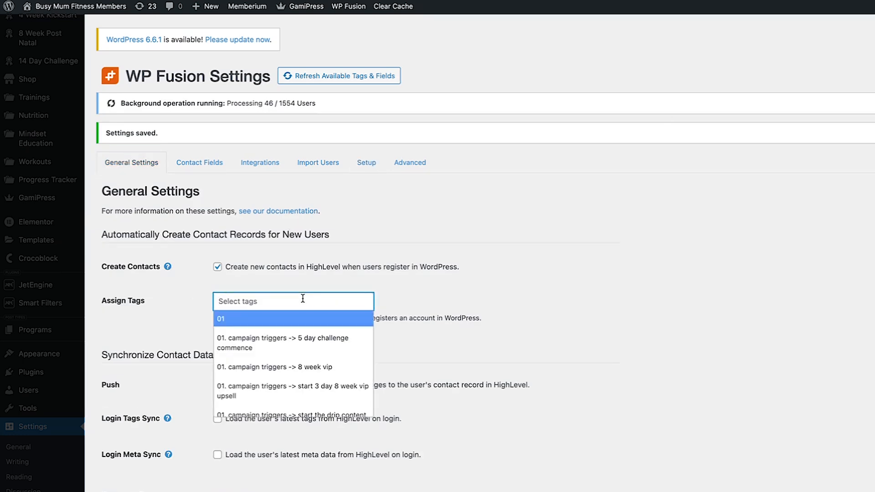
pyautogui.write('WP')
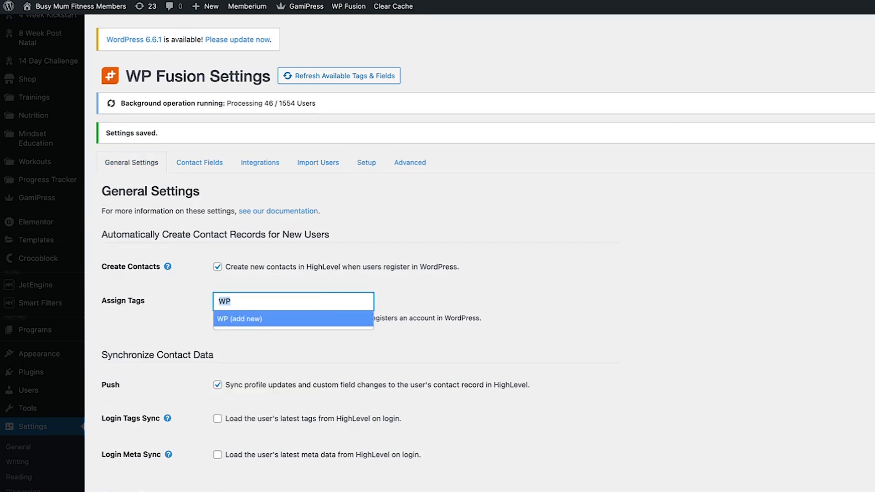
pyautogui.press('BackSpace')
pyautogui.press('BackSpace')
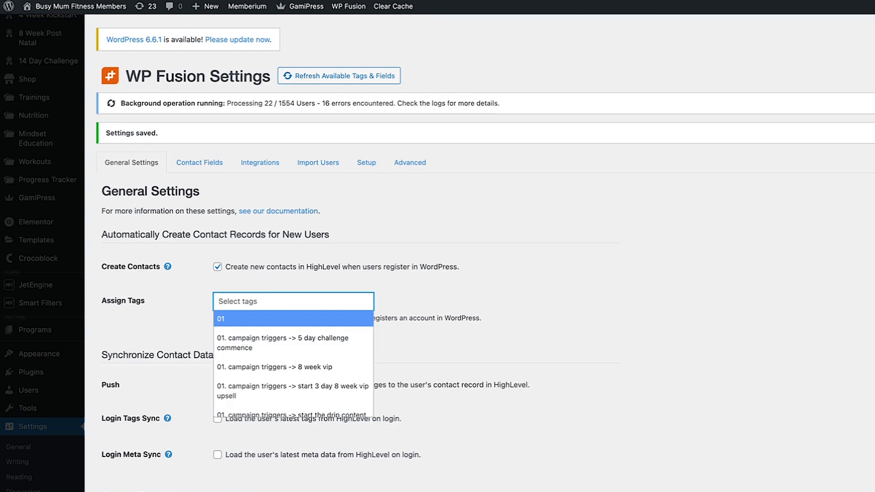
pyautogui.write('Members Bu')
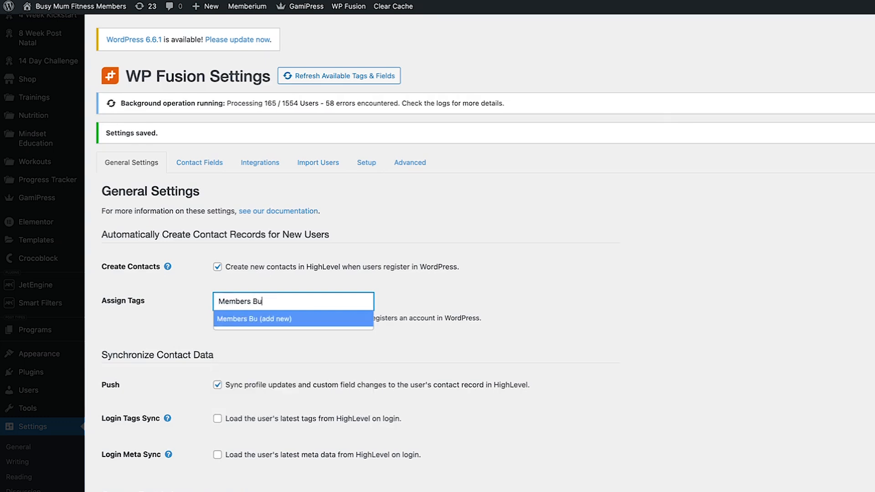
pyautogui.write('syMum - ')
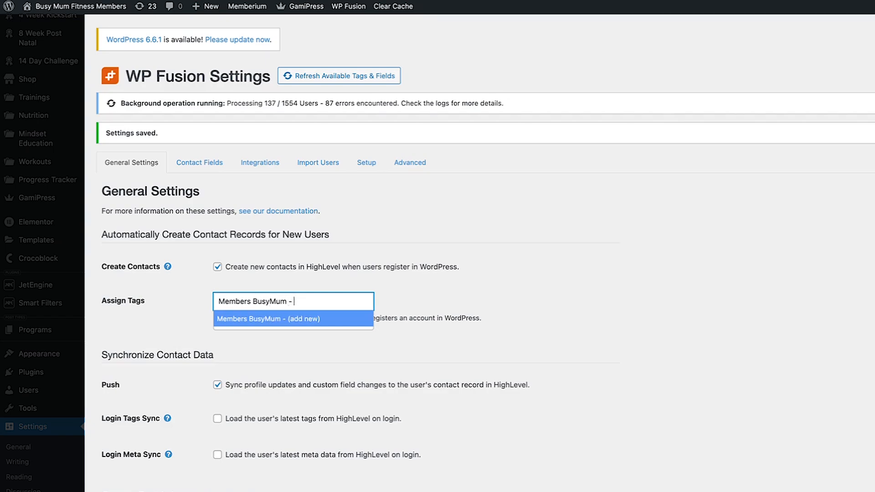
pyautogui.write('WP User')
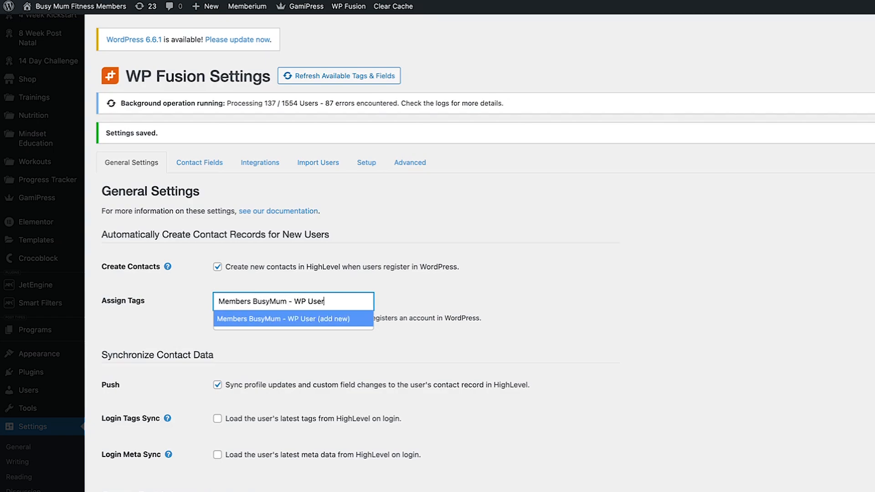
pyautogui.press('Return')
pyautogui.scroll(-15, 321, 385)
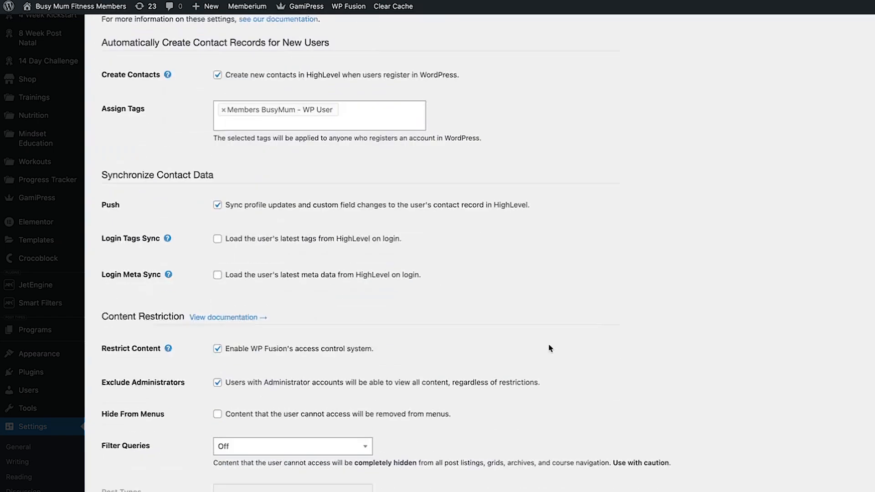
pyautogui.scroll(7, 320, 385)
pyautogui.scroll(-19, 211, 369)
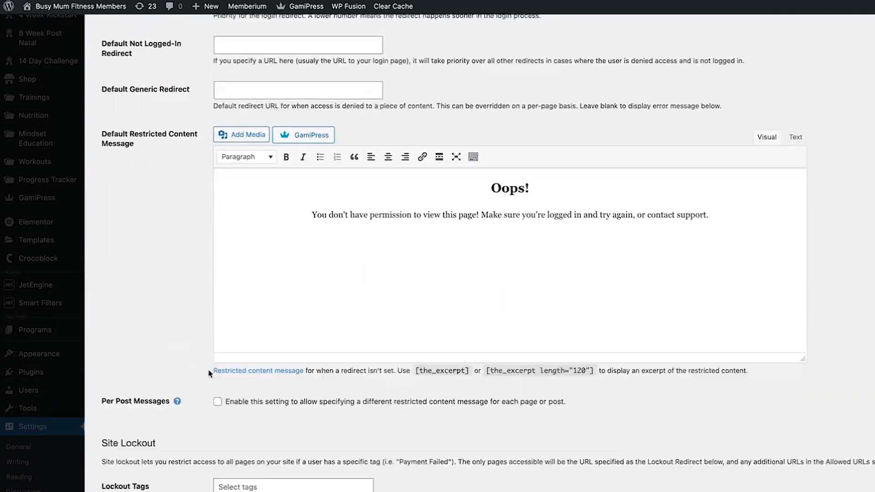
pyautogui.scroll(-5, 182, 392)
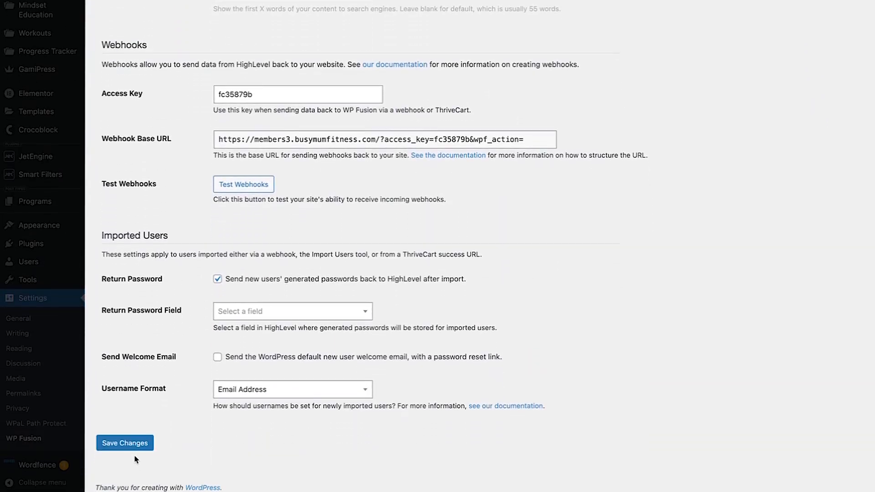
pyautogui.click(137, 438)
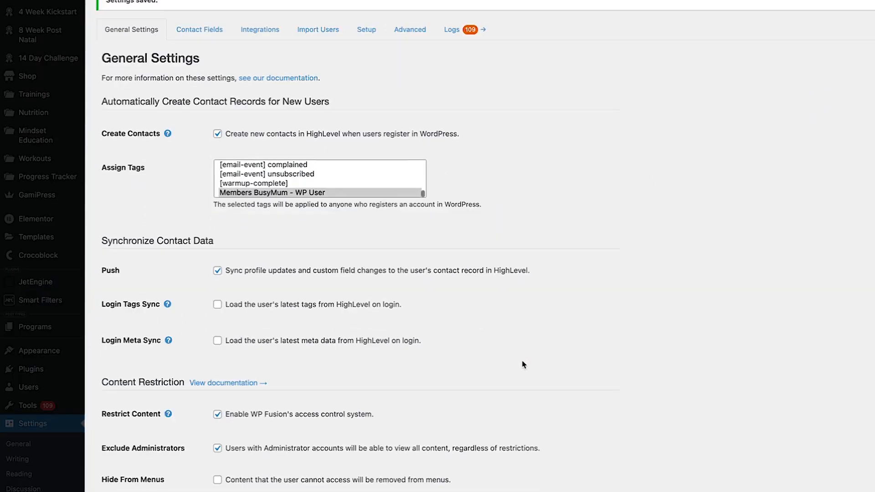
pyautogui.scroll(-5, 518, 240)
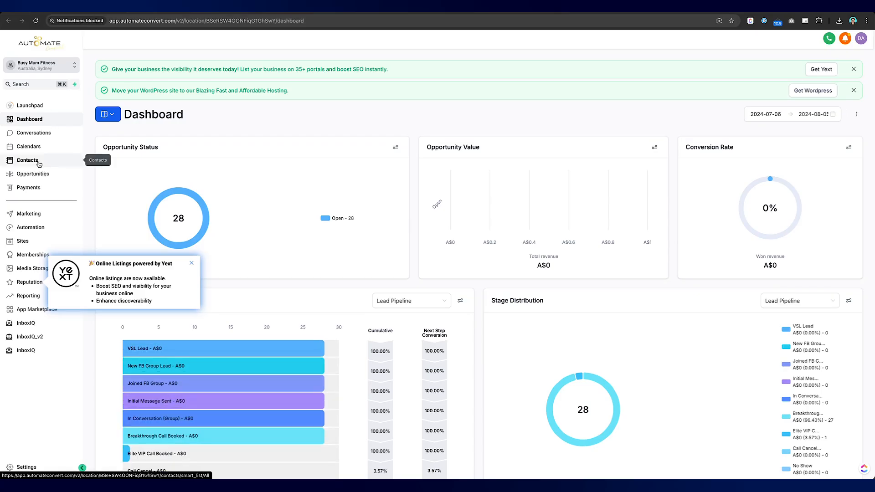
# Open HighLevel Contacts and close the Yext online listings popup
pyautogui.click(28, 160)
pyautogui.click(192, 264)
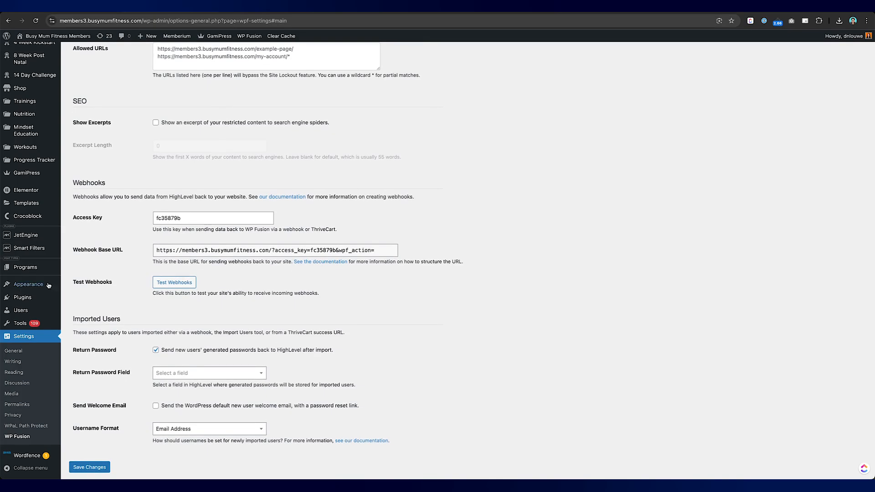
# Start a new WordPress user and enter the test username
pyautogui.moveTo(21, 310)
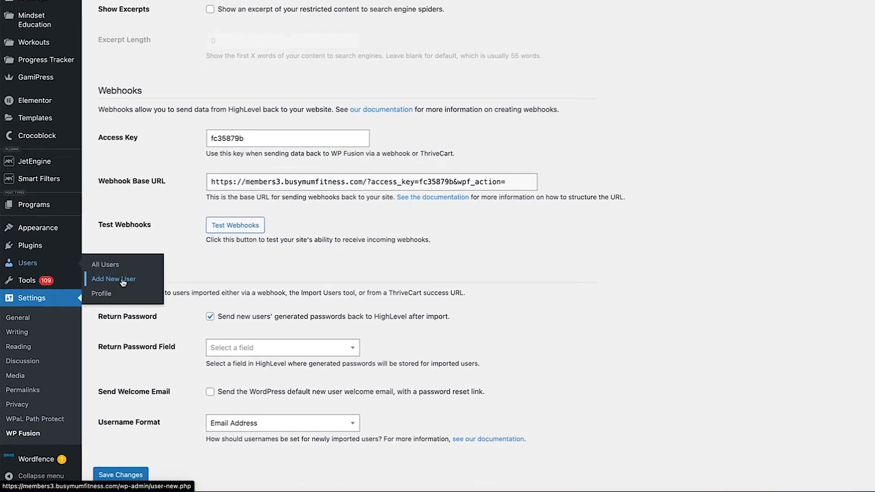
pyautogui.click(123, 279)
pyautogui.scroll(1, 357, 146)
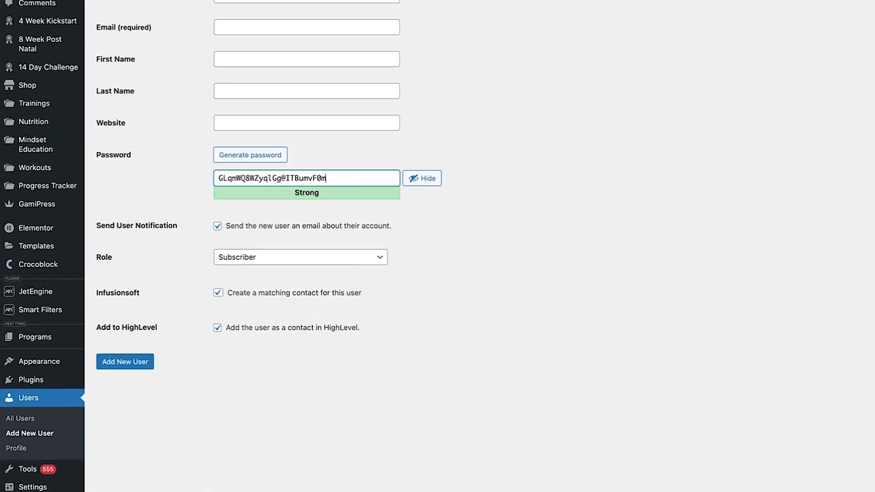
pyautogui.click(275, 49)
pyautogui.write('danica')
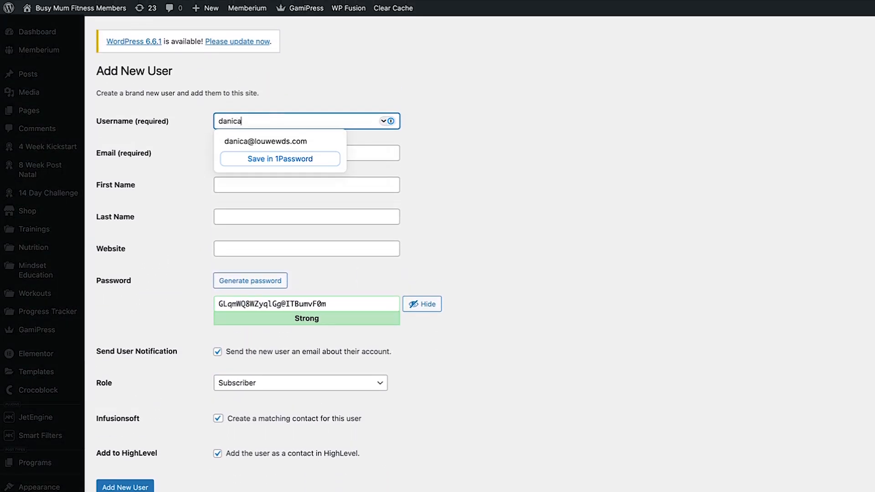
pyautogui.write('+mem')
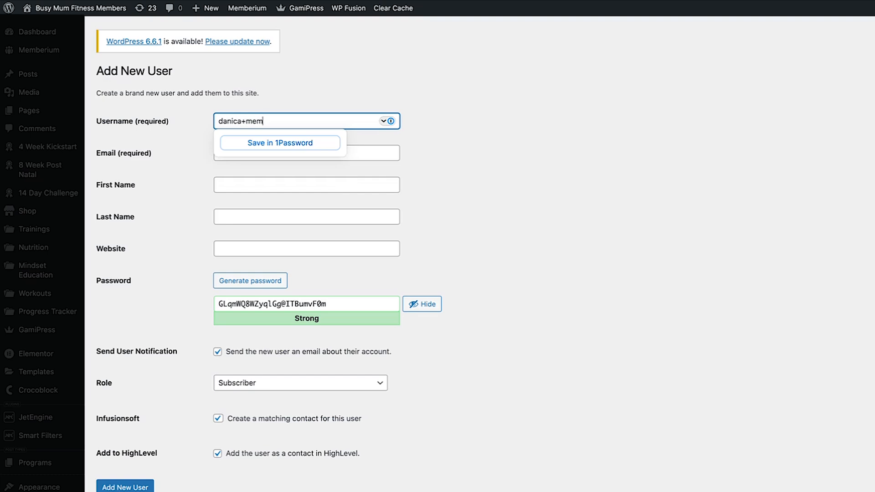
pyautogui.write('1')
pyautogui.press('super+a')
pyautogui.write('danicamem1')
# Fill in the user's e-mail address, first name and last name
pyautogui.press('Tab')
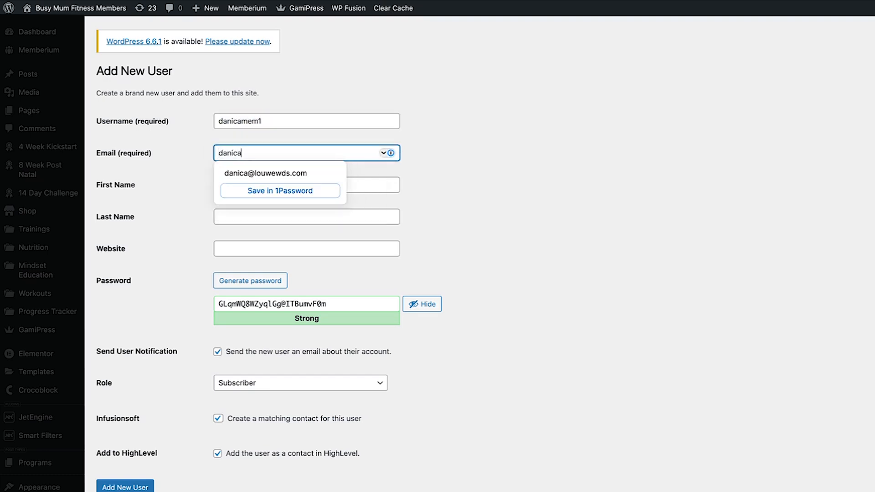
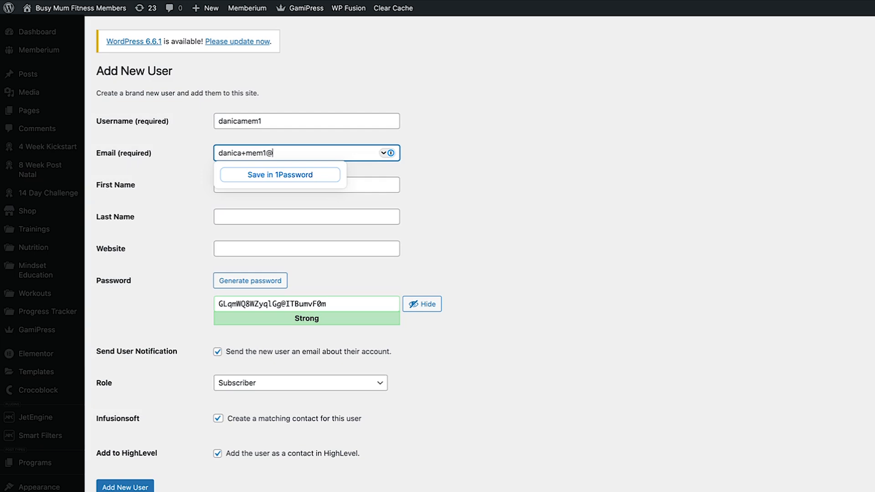
pyautogui.press('Tab')
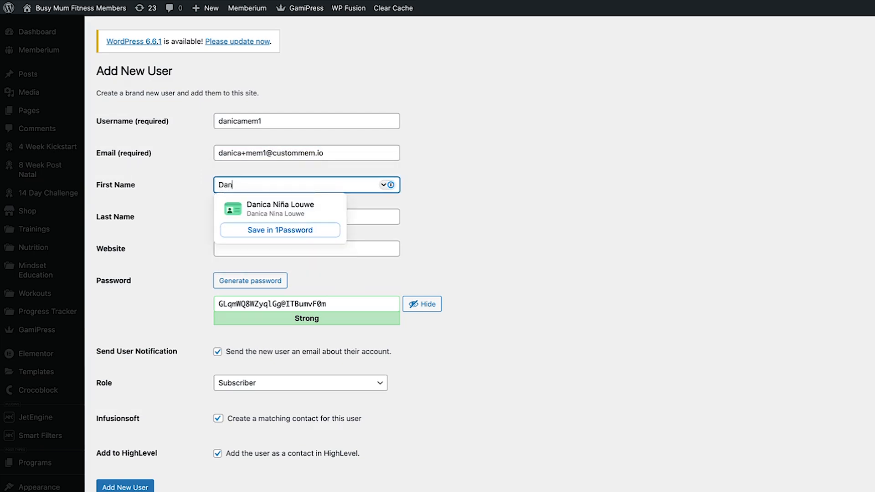
pyautogui.press('Tab')
pyautogui.press('Tab')
pyautogui.press('Tab')
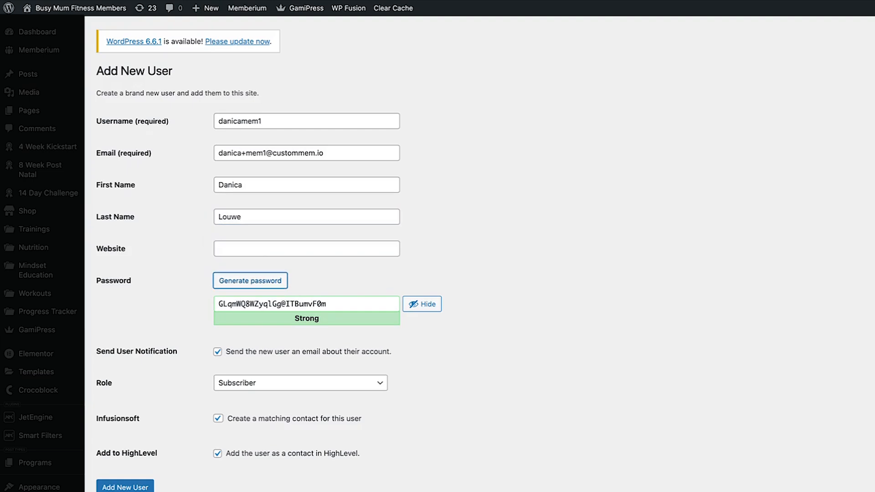
pyautogui.press('Tab')
# Keep the Subscriber role and use the username as a confirmed weak password
pyautogui.click(321, 386)
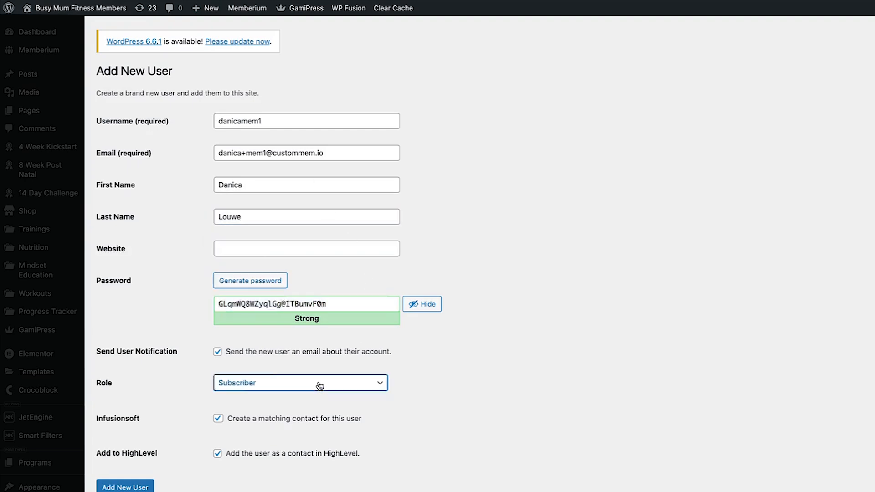
pyautogui.click(434, 397)
pyautogui.click(311, 306)
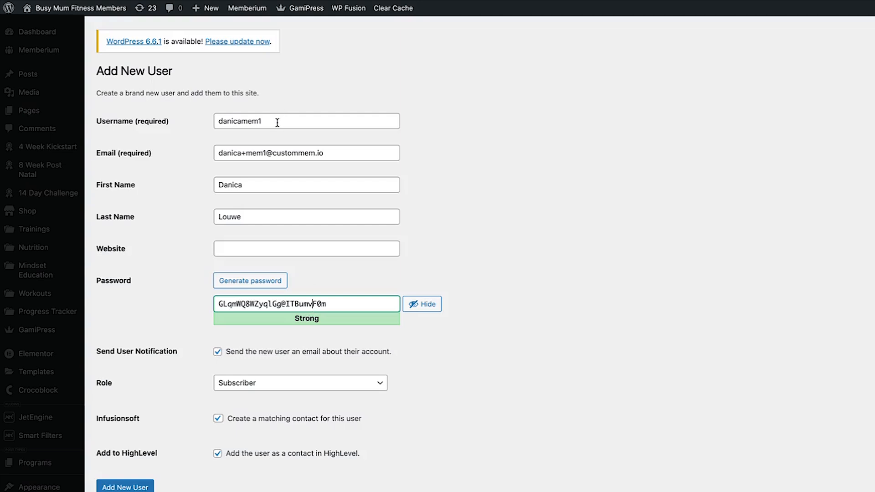
pyautogui.tripleClick(277, 123)
pyautogui.press('super+c')
pyautogui.tripleClick(304, 302)
pyautogui.press('super+v')
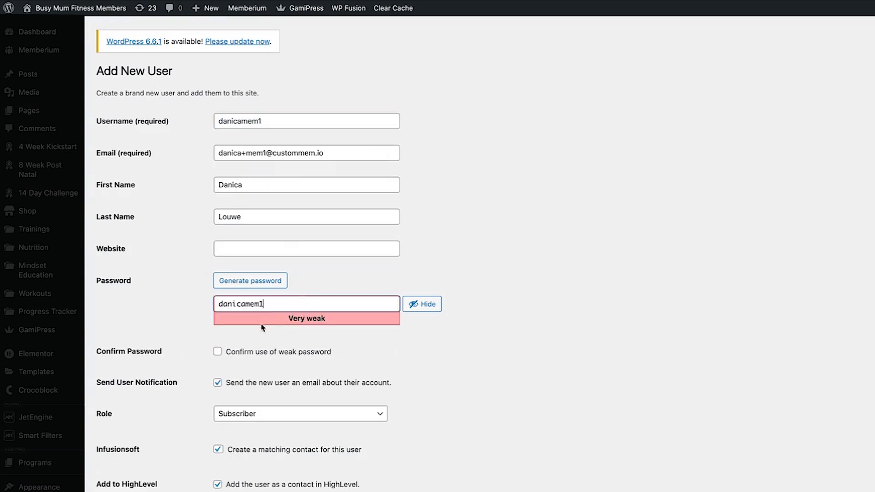
pyautogui.click(229, 351)
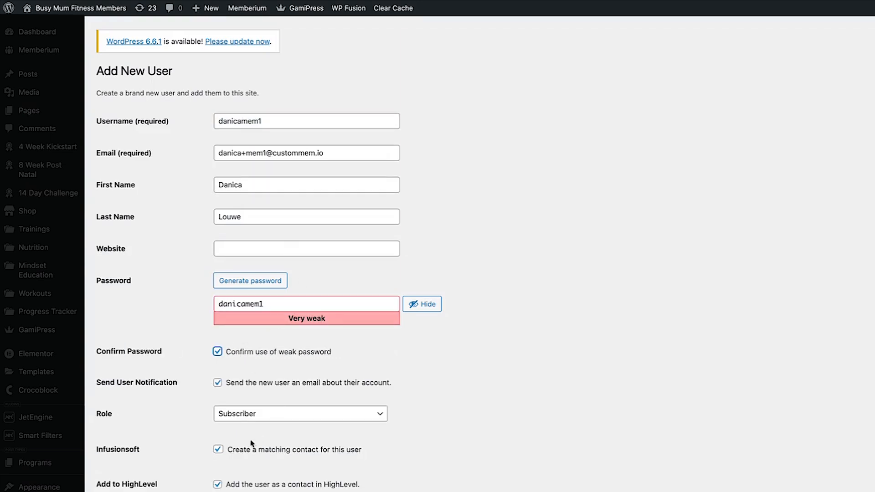
# Check the remaining form options and submit the new user
pyautogui.scroll(-3, 164, 456)
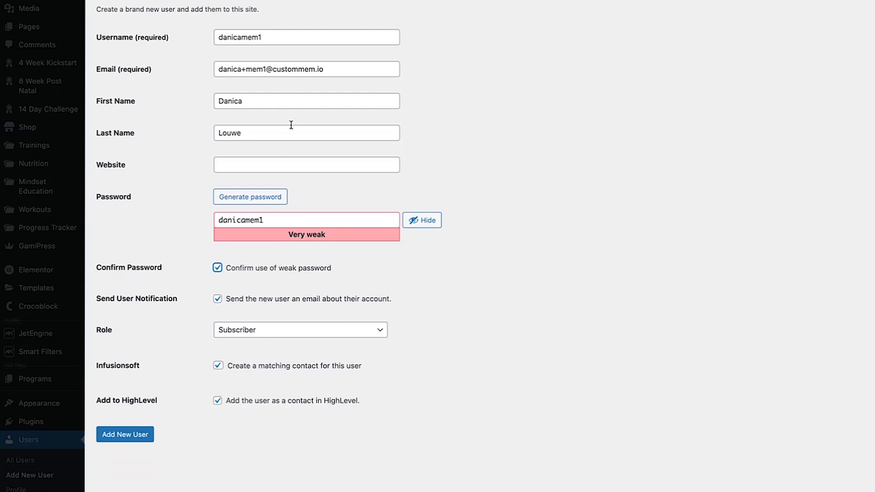
pyautogui.click(292, 69)
pyautogui.click(477, 133)
pyautogui.click(122, 436)
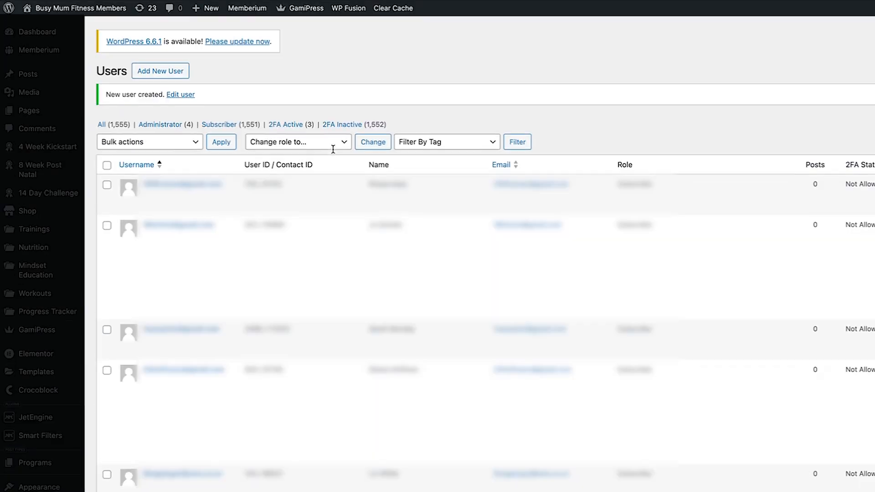
# Check the new user's WP Fusion tag 'Members BusyMum - WP User', then view it in HighLevel
pyautogui.click(178, 96)
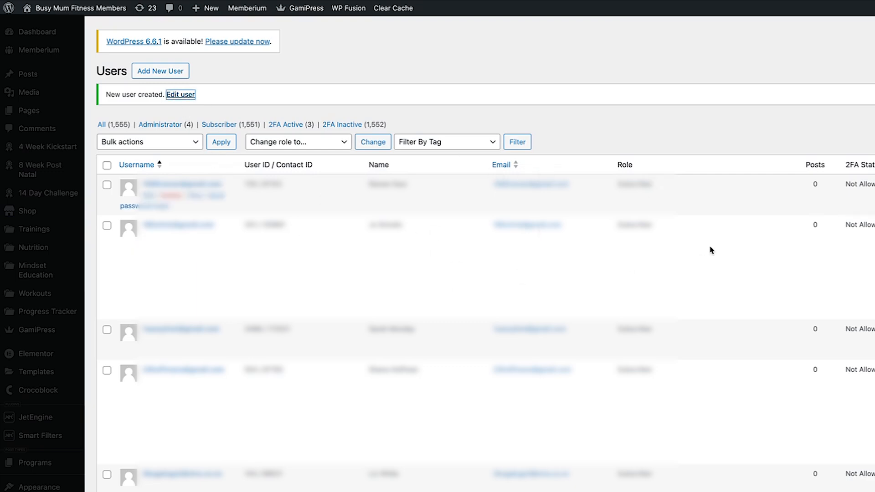
pyautogui.scroll(-15, 665, 340)
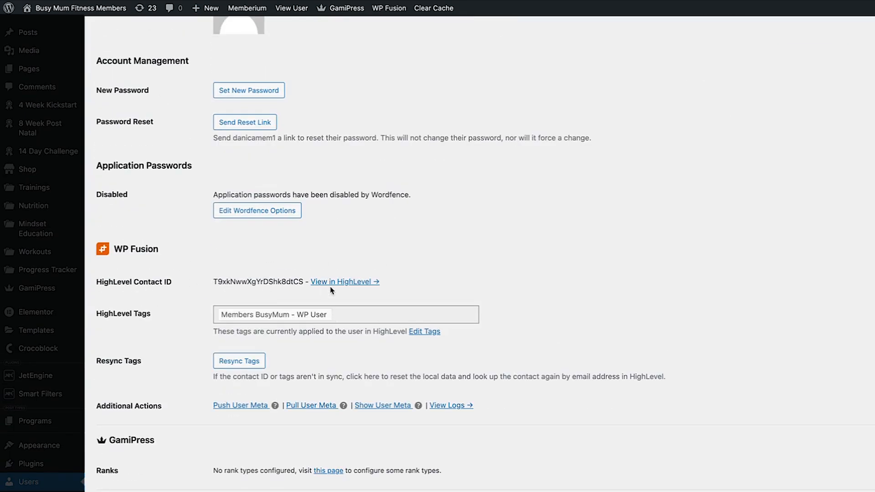
pyautogui.click(364, 283)
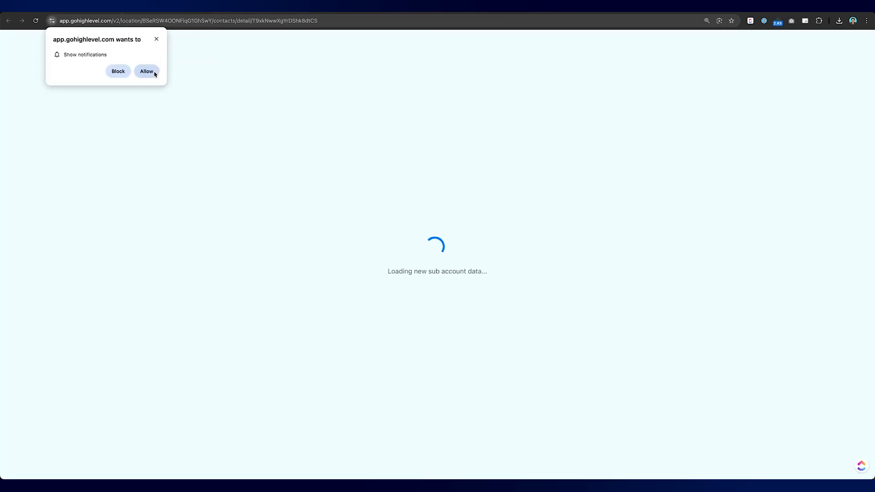
# Allow site notifications and confirm the HighLevel contact's Tags section is empty
pyautogui.click(151, 72)
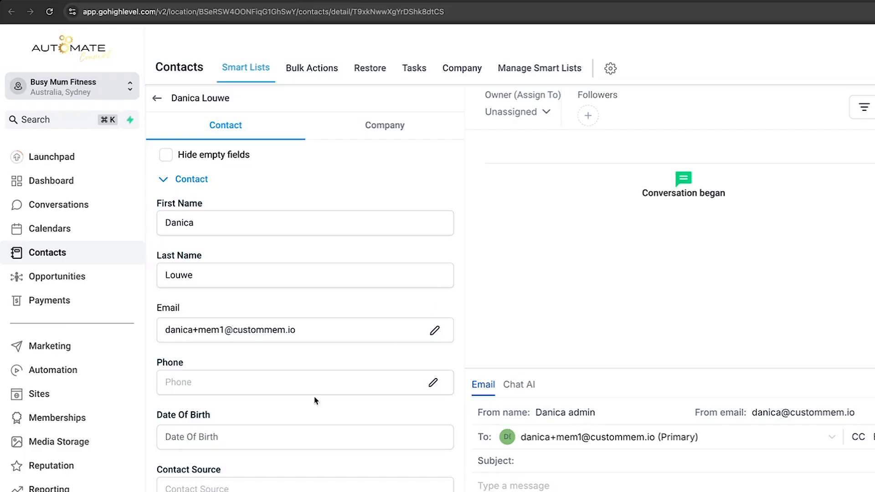
pyautogui.scroll(-10, 314, 401)
pyautogui.scroll(-1, 316, 401)
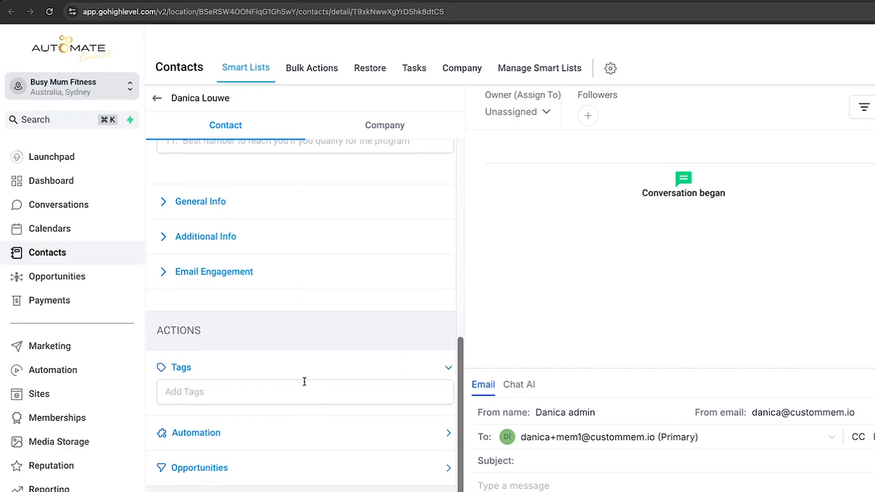
pyautogui.scroll(-3, 333, 412)
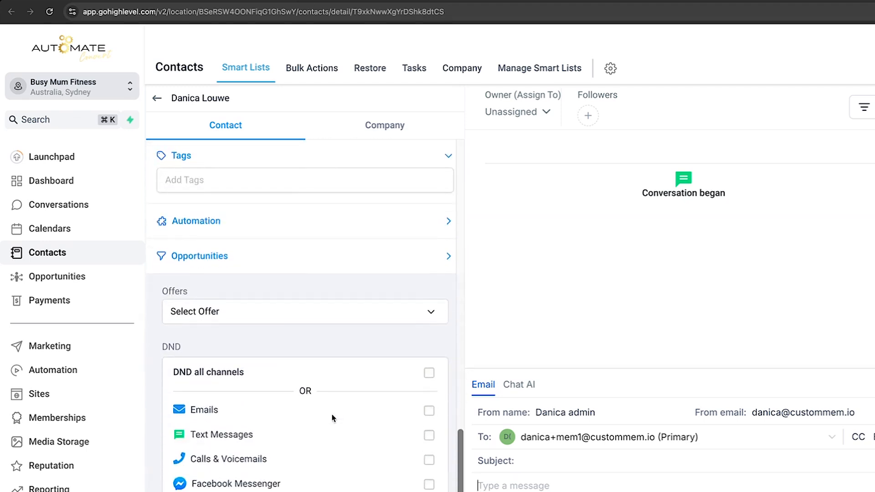
pyautogui.scroll(1, 334, 415)
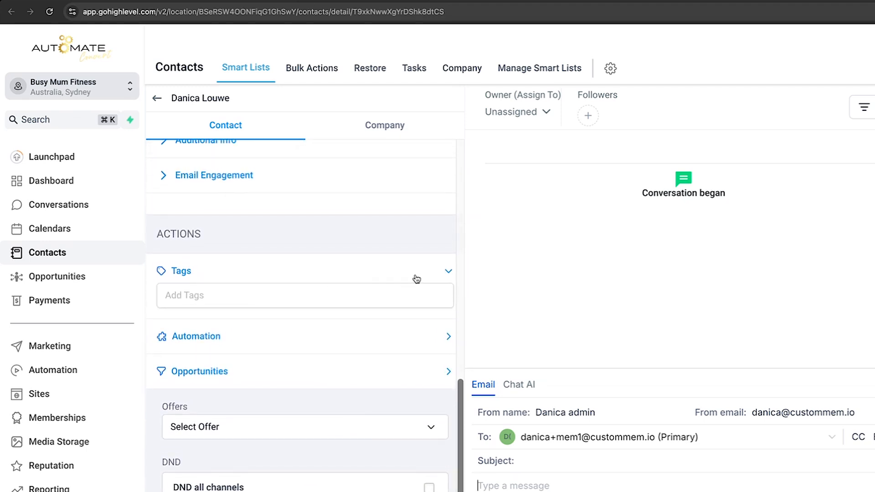
pyautogui.click(414, 277)
pyautogui.click(417, 279)
# Resync the user's tags from HighLevel, reload the profile, and compare with the contact
pyautogui.click(230, 1)
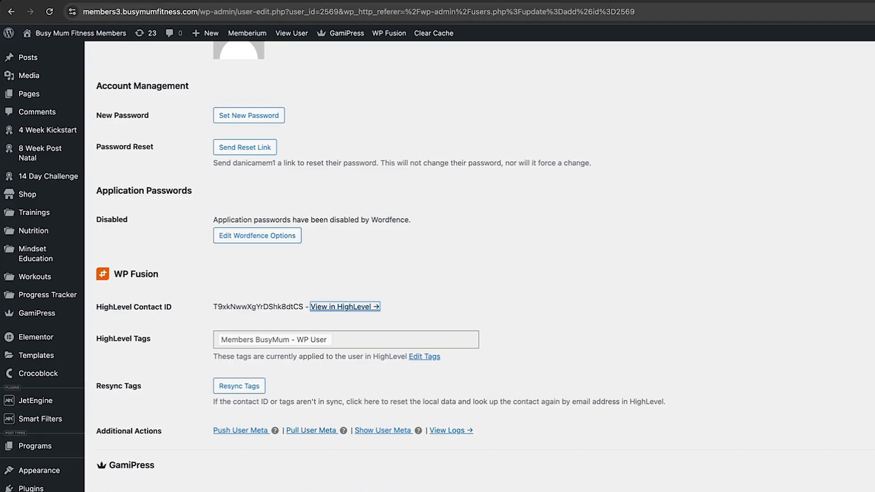
pyautogui.click(251, 387)
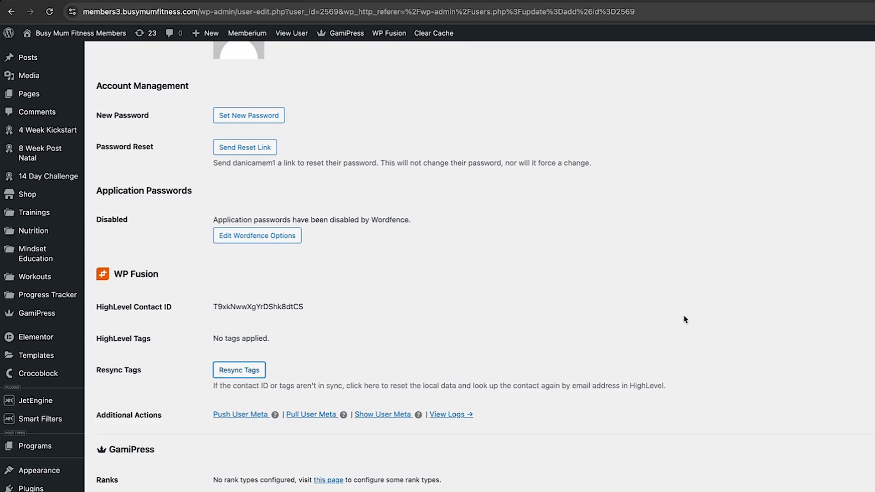
pyautogui.click(50, 13)
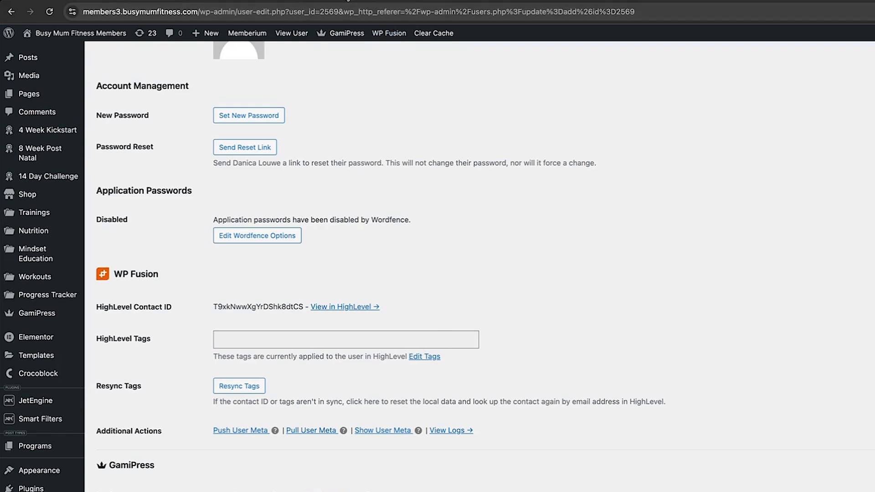
pyautogui.click(348, 1)
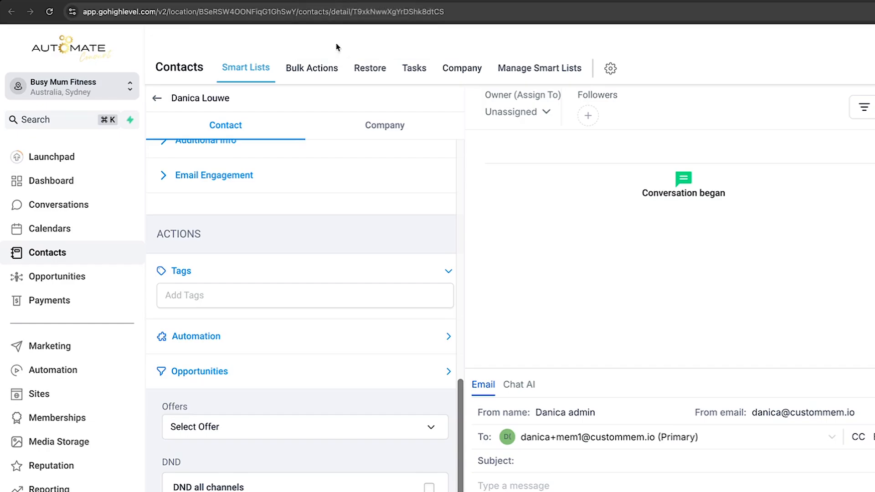
pyautogui.click(244, 1)
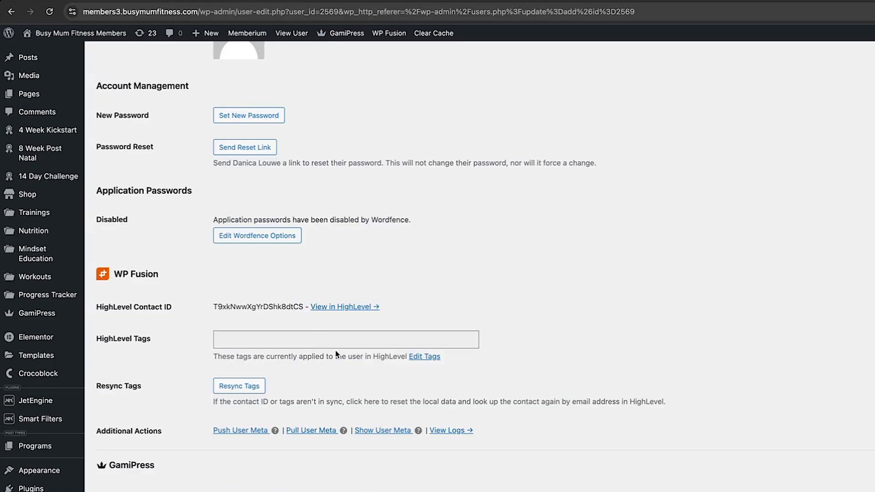
# Open the WP Fusion settings in a new tab and refresh the available HighLevel tags and fields
pyautogui.scroll(16, 422, 395)
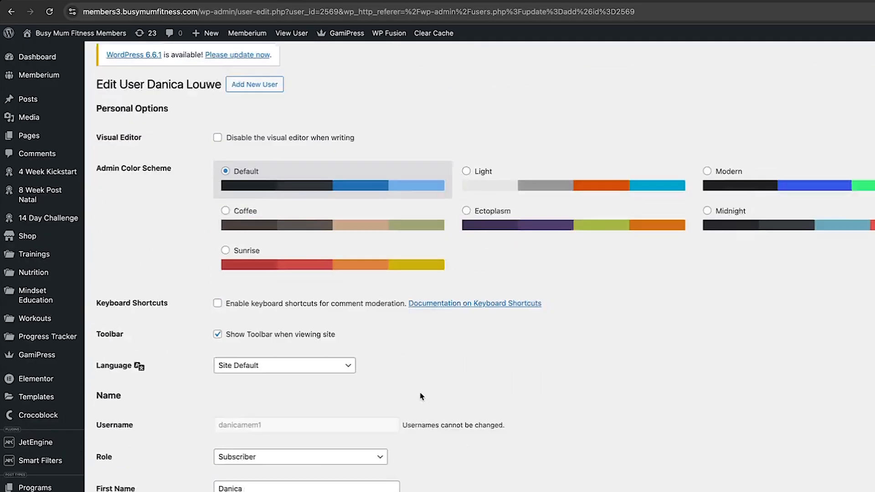
pyautogui.scroll(-17, 292, 360)
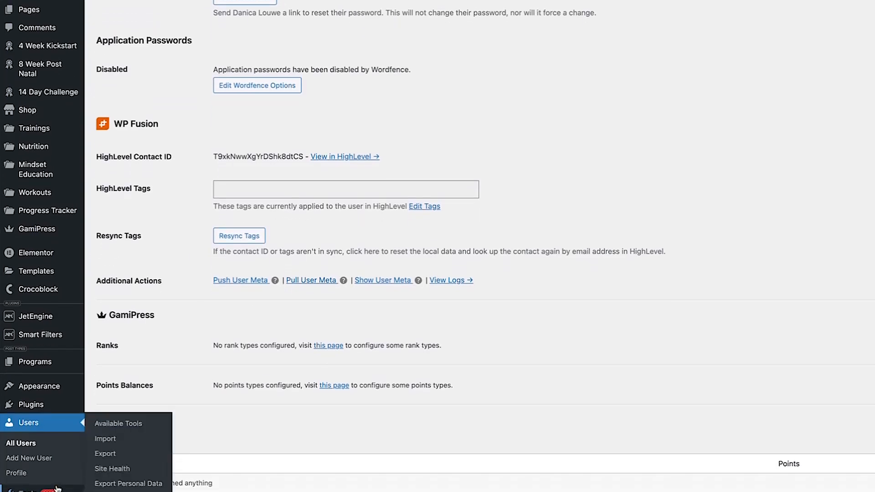
pyautogui.moveTo(64, 464)
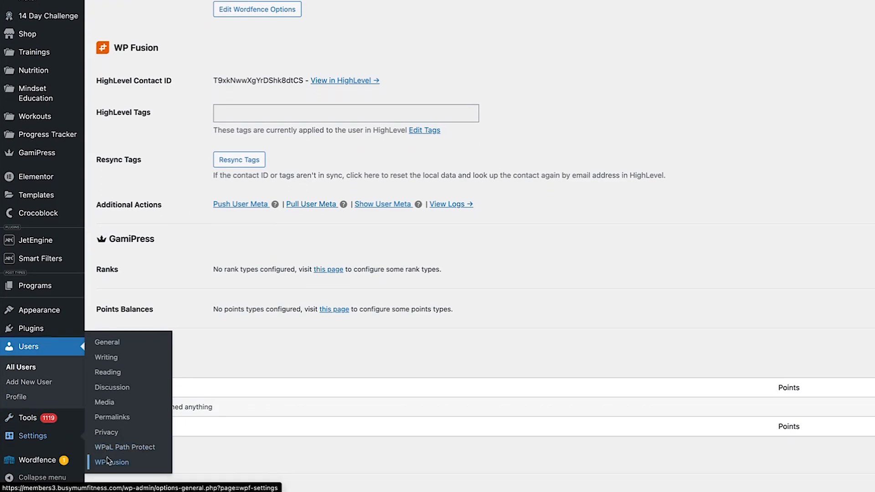
pyautogui.rightClick(109, 462)
pyautogui.click(146, 370)
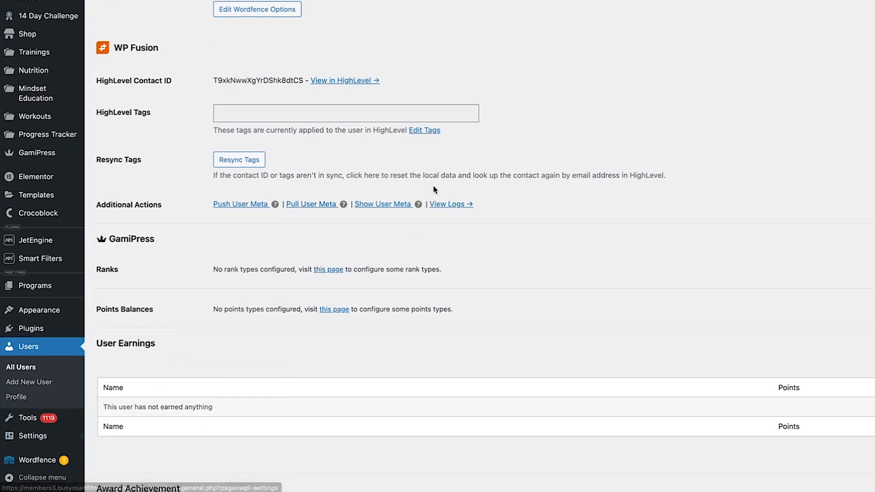
pyautogui.scroll(2, 435, 190)
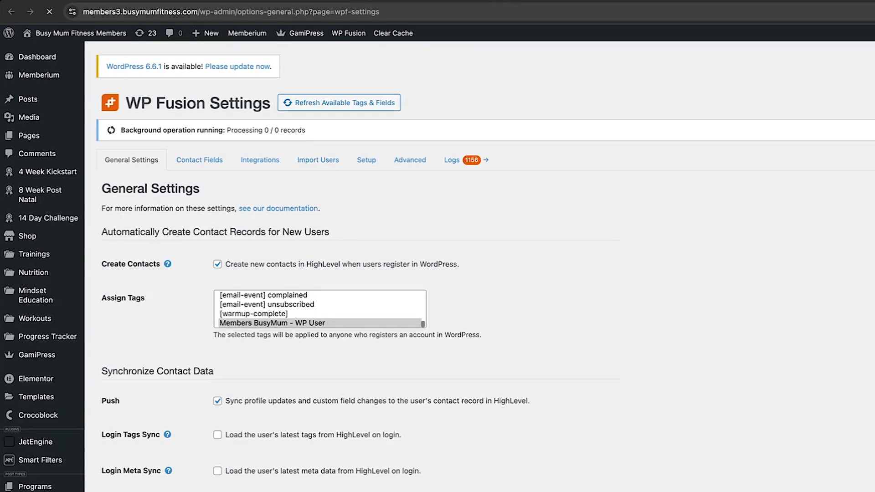
pyautogui.click(348, 107)
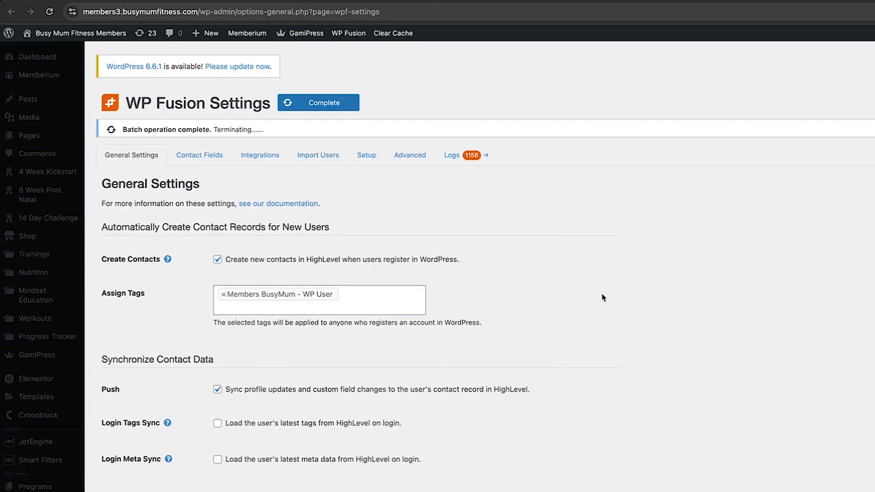
# Review the Setup, Advanced, Integrations and Contact Fields tabs, then reload General Settings
pyautogui.click(365, 140)
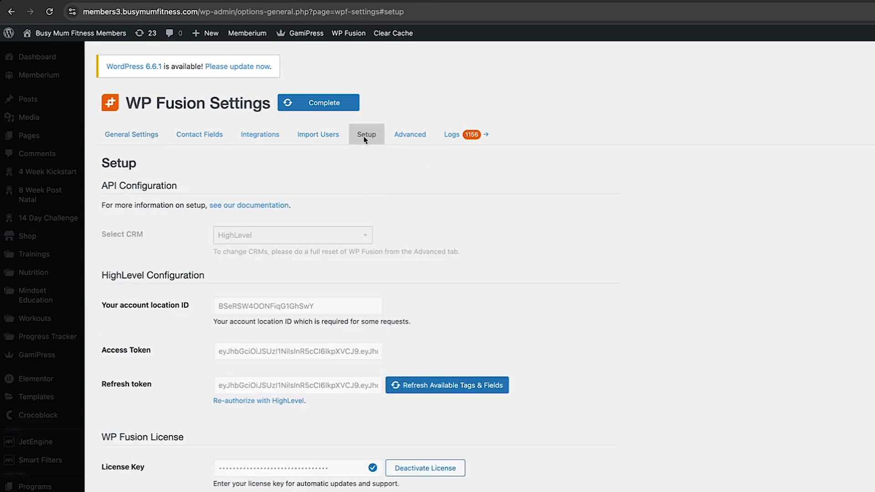
pyautogui.click(401, 135)
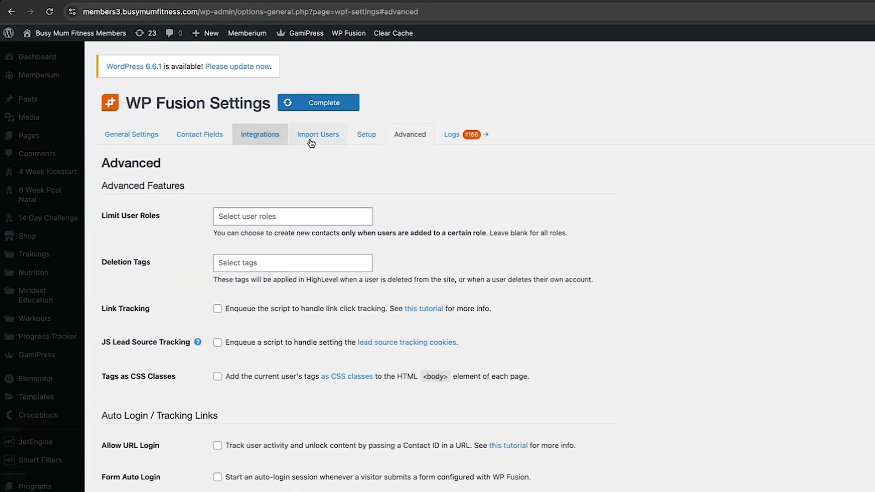
pyautogui.click(362, 141)
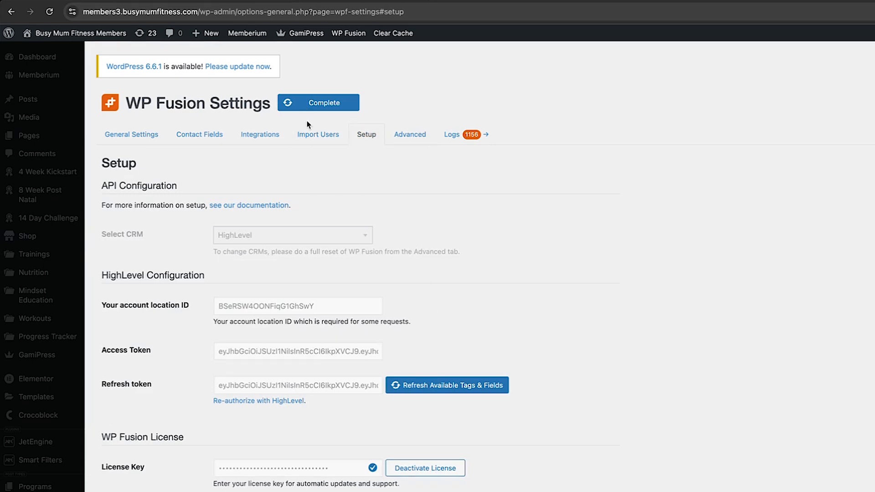
pyautogui.click(272, 137)
pyautogui.click(198, 136)
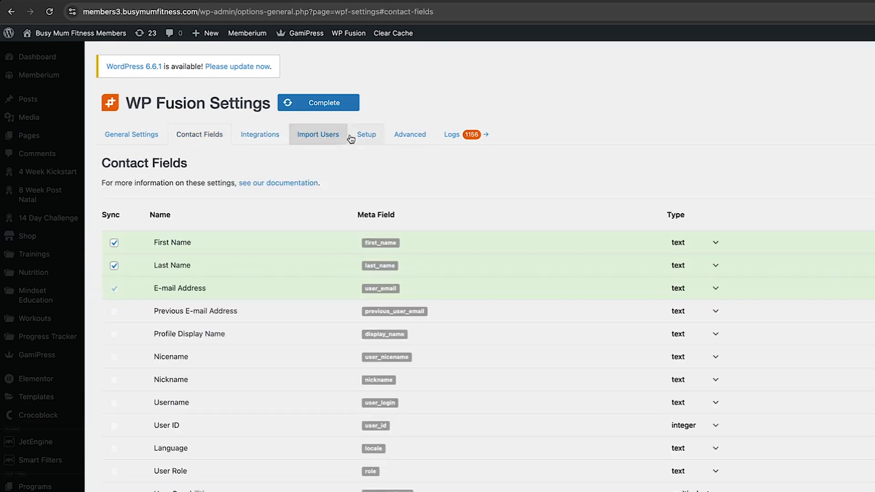
pyautogui.click(396, 136)
pyautogui.scroll(-10, 422, 358)
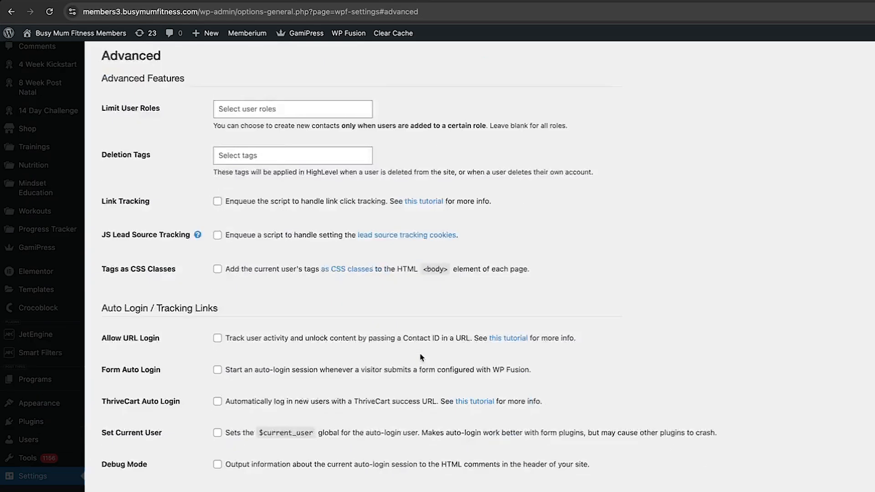
pyautogui.scroll(-10, 422, 357)
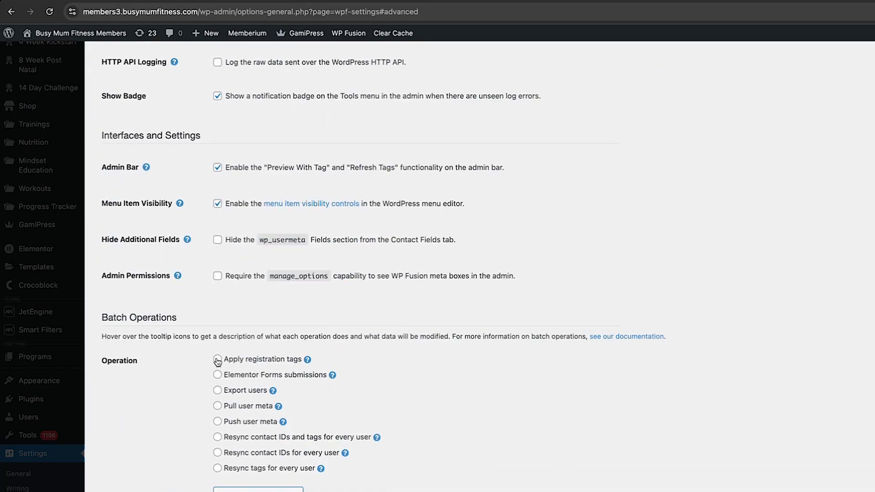
pyautogui.scroll(-3, 371, 346)
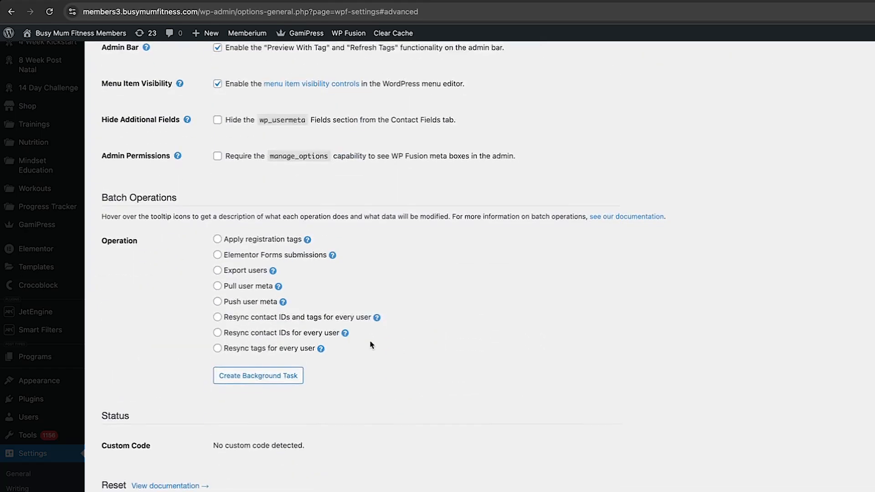
pyautogui.scroll(20, 270, 266)
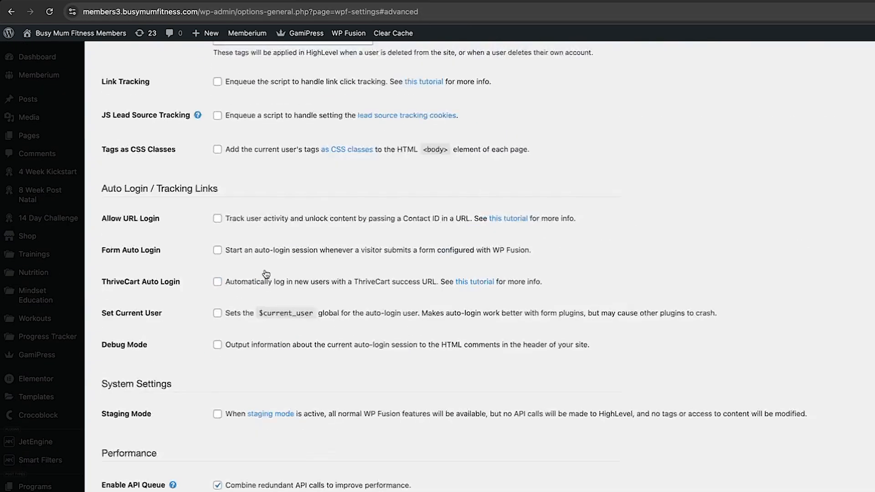
pyautogui.click(132, 136)
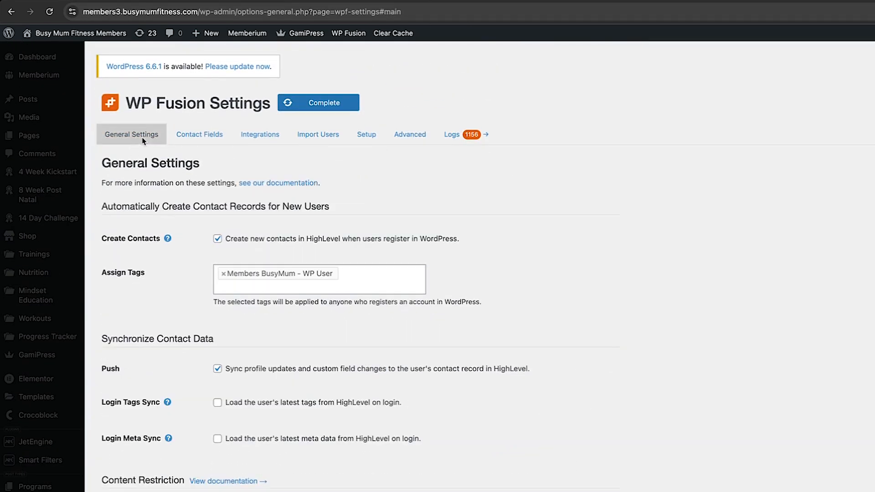
pyautogui.click(132, 135)
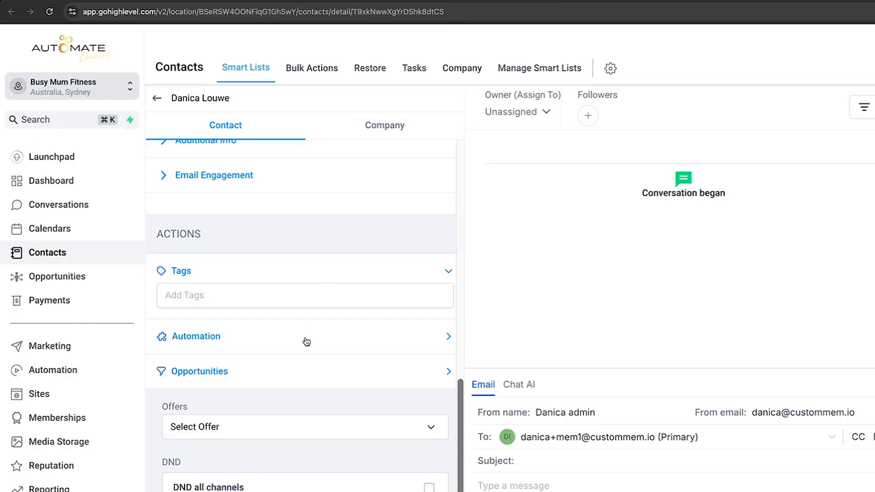
# Type 'WP Use' in the contact's tag field, clear it unsaved, and go back to the WordPress user
pyautogui.click(296, 296)
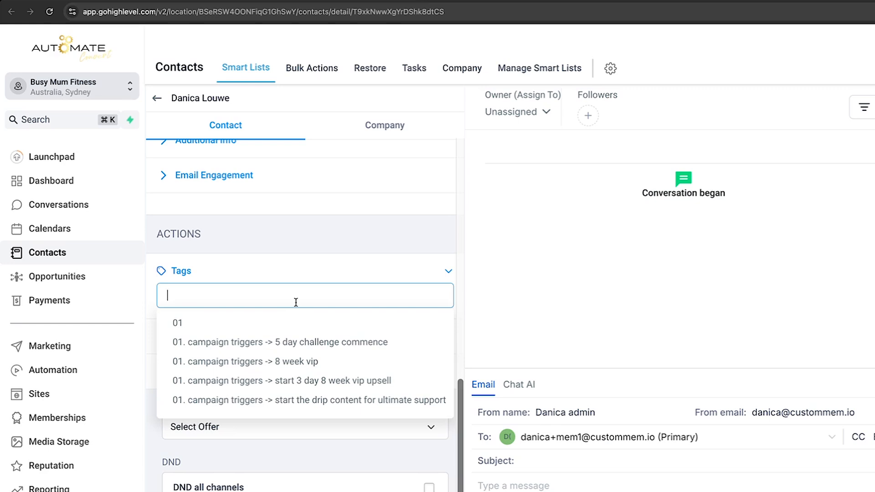
pyautogui.write('WP User')
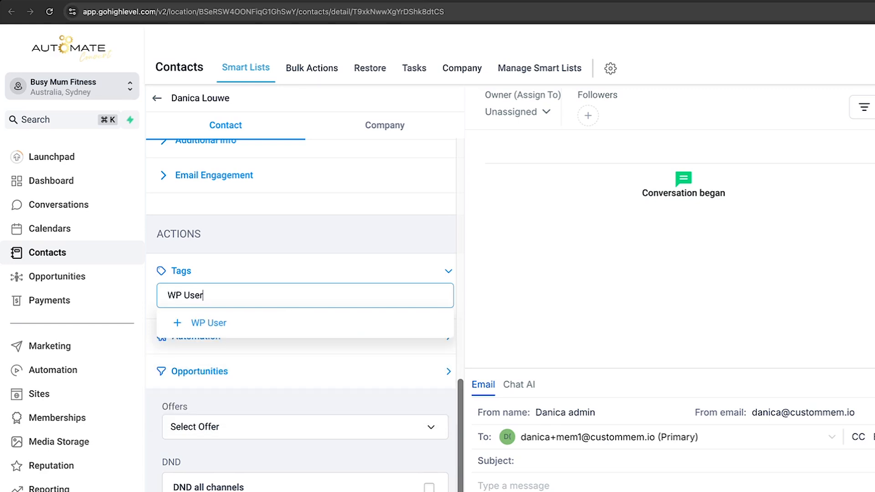
pyautogui.press('super+a')
pyautogui.press('BackSpace')
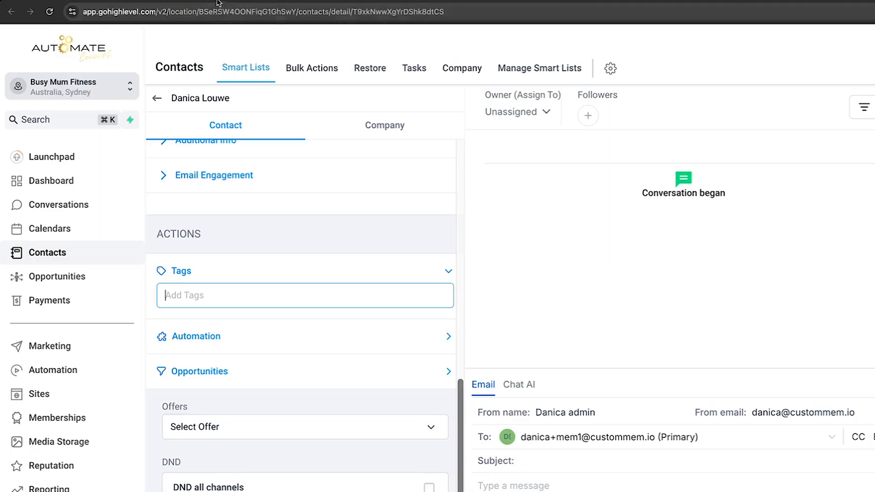
pyautogui.click(215, 1)
pyautogui.scroll(3, 304, 208)
pyautogui.scroll(10, 306, 210)
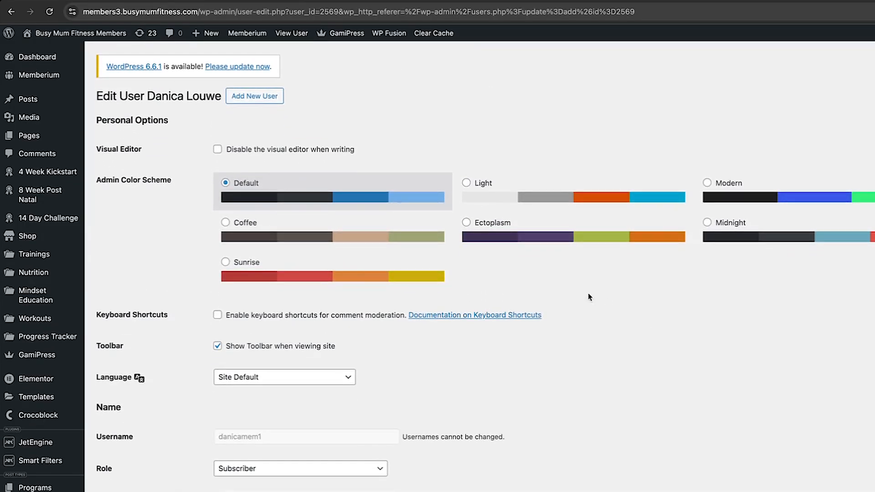
# Run Test Webhooks in WP Fusion's Webhooks section and check for the green success message
pyautogui.scroll(-5, 455, 347)
pyautogui.click(363, 1)
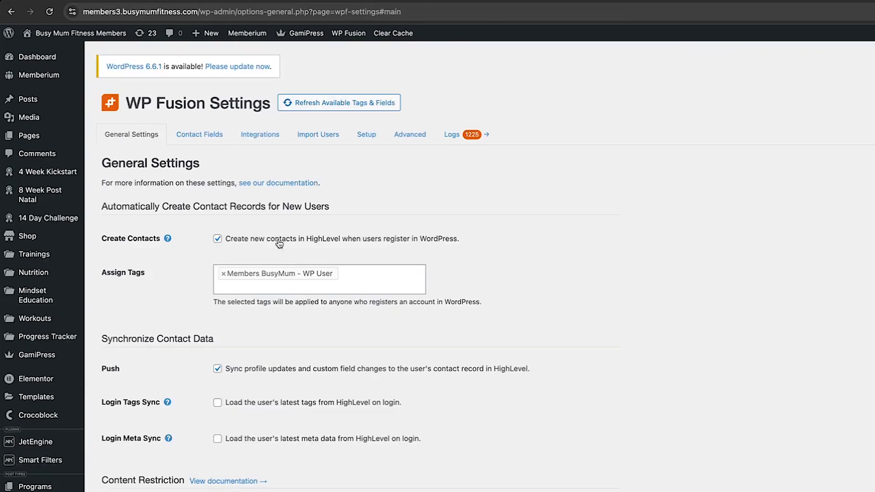
pyautogui.scroll(-20, 652, 311)
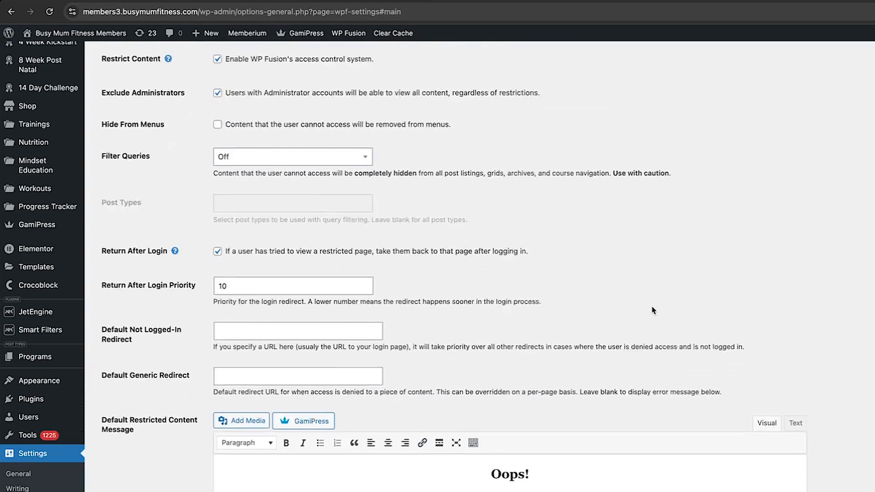
pyautogui.scroll(-1, 583, 365)
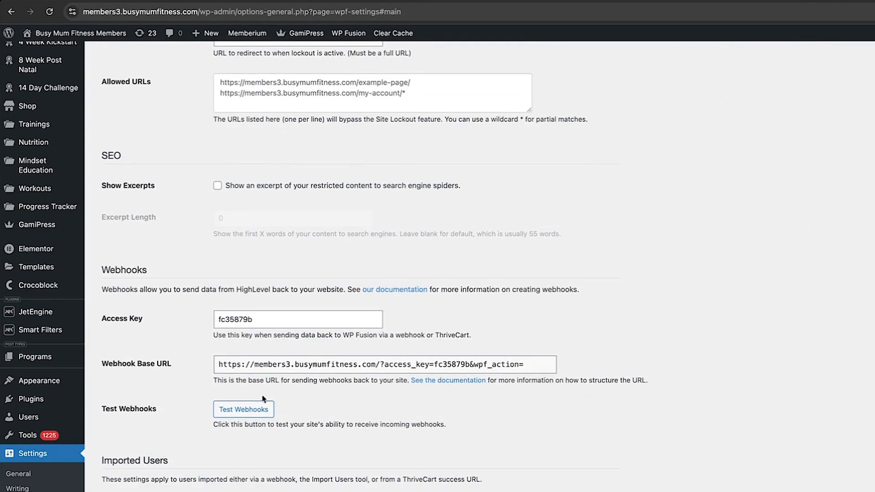
pyautogui.click(262, 407)
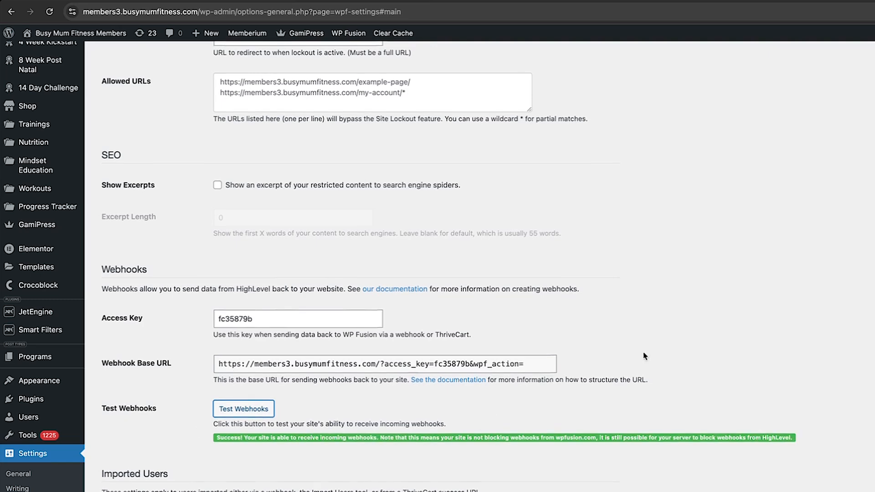
pyautogui.scroll(-2, 644, 355)
pyautogui.scroll(15, 609, 327)
pyautogui.scroll(10, 609, 326)
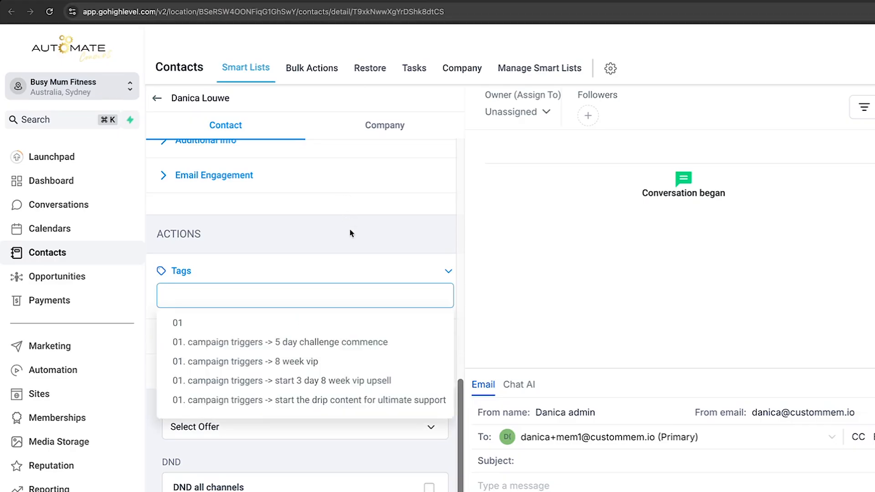
# Create and apply the tag 'Members BusyMUM - WP User' on the contact, then reload the record
pyautogui.write('Members')
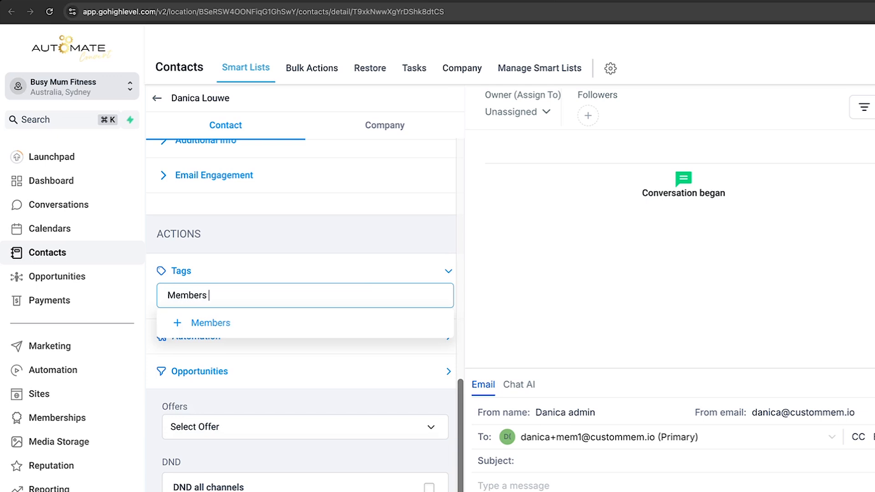
pyautogui.write(' BusyMUM - WP User')
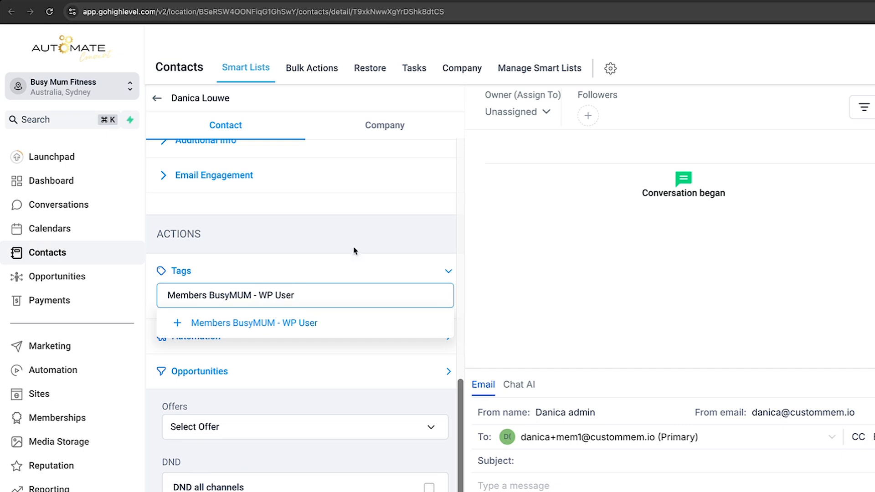
pyautogui.click(310, 328)
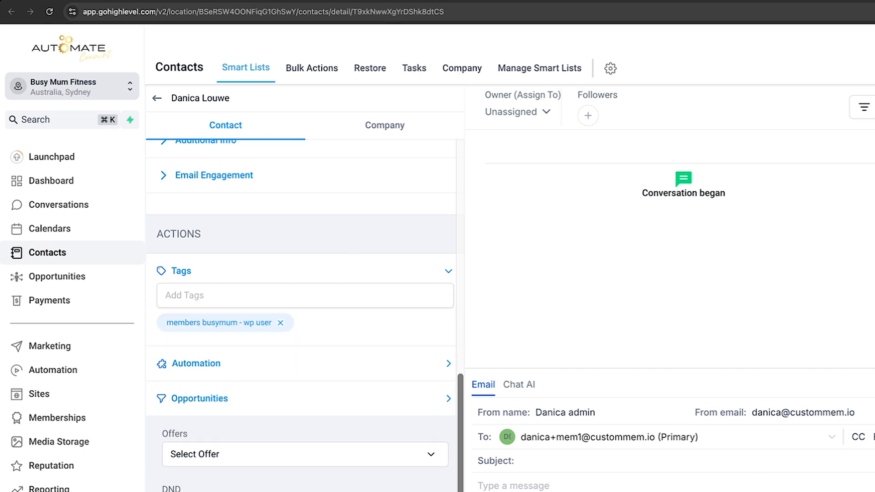
pyautogui.scroll(-3, 387, 364)
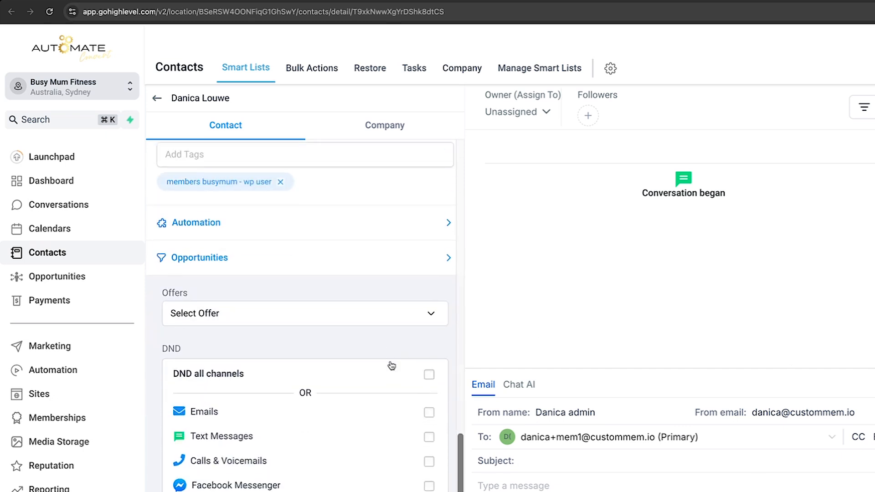
pyautogui.scroll(15, 403, 265)
pyautogui.click(49, 12)
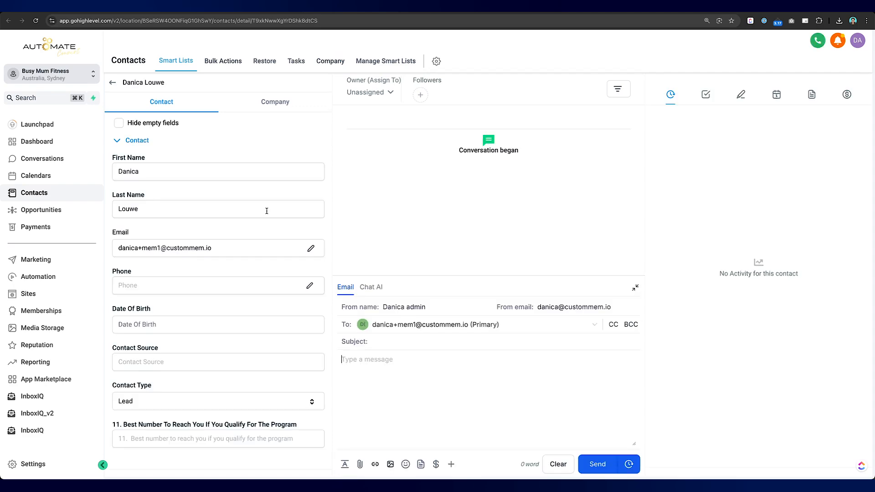
pyautogui.scroll(-5, 266, 211)
pyautogui.scroll(-4, 266, 211)
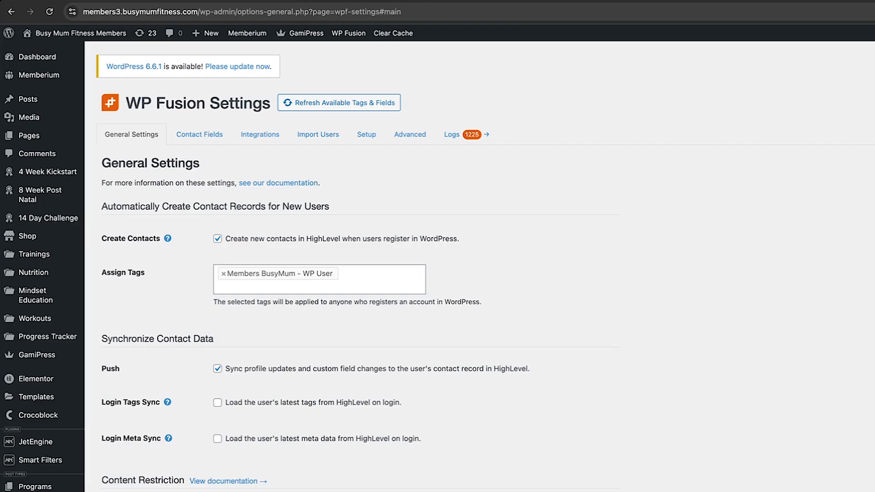
# Refresh WP Fusion's HighLevel tags, reload, and search the new-user tag list for 'WP'
pyautogui.click(335, 104)
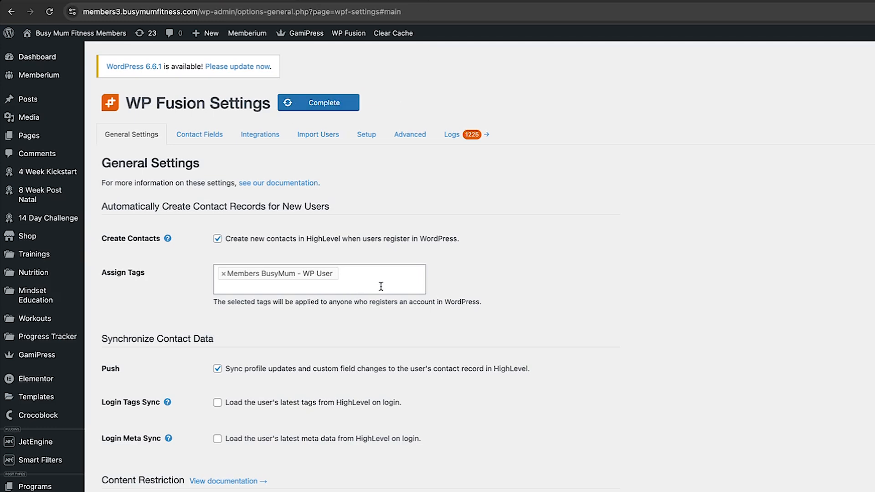
pyautogui.click(50, 11)
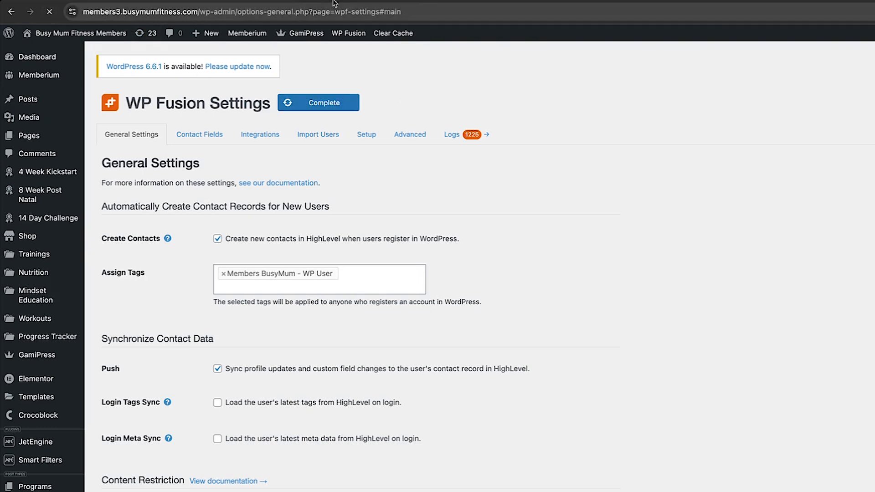
pyautogui.click(372, 279)
pyautogui.write('Members BusyMUM - WP User')
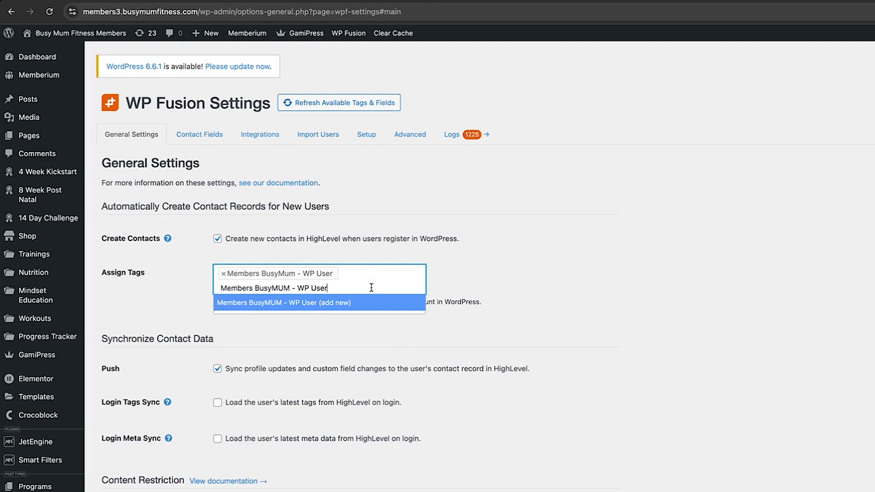
pyautogui.press('super+a')
pyautogui.write('WP')
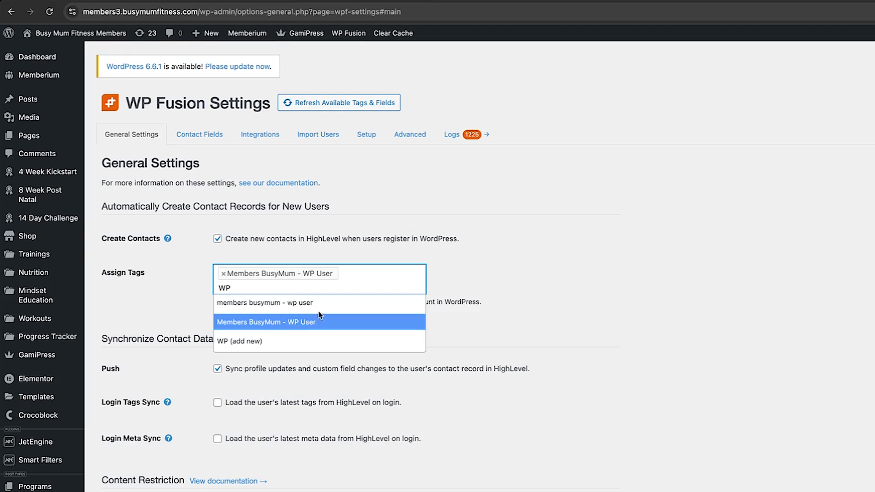
pyautogui.click(437, 1)
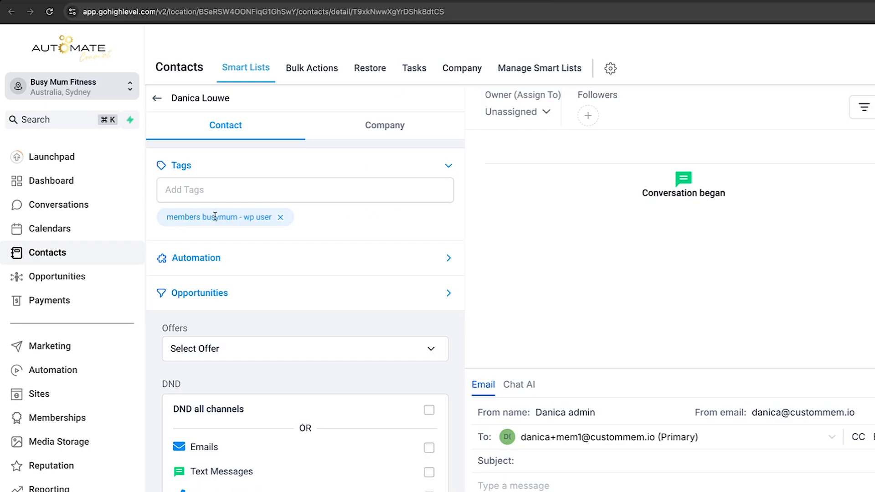
pyautogui.click(370, 3)
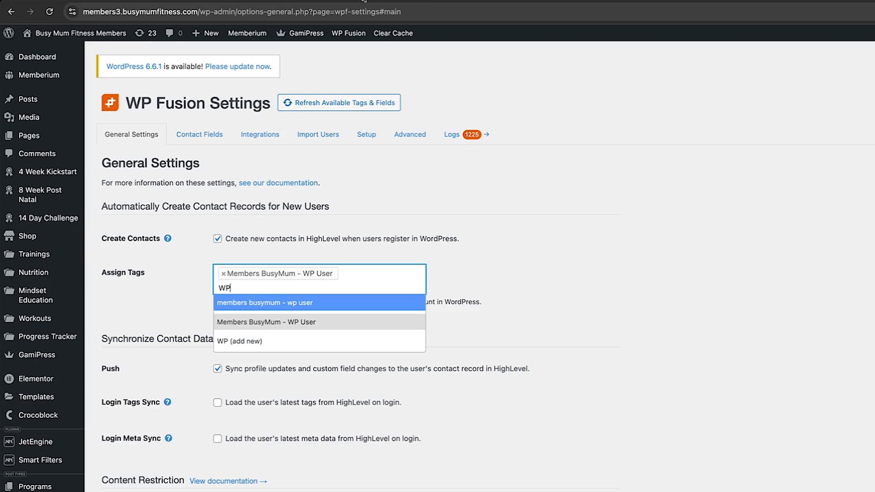
# Assign 'members busymum - wp user' to new users, remove the old tag, and save
pyautogui.click(306, 304)
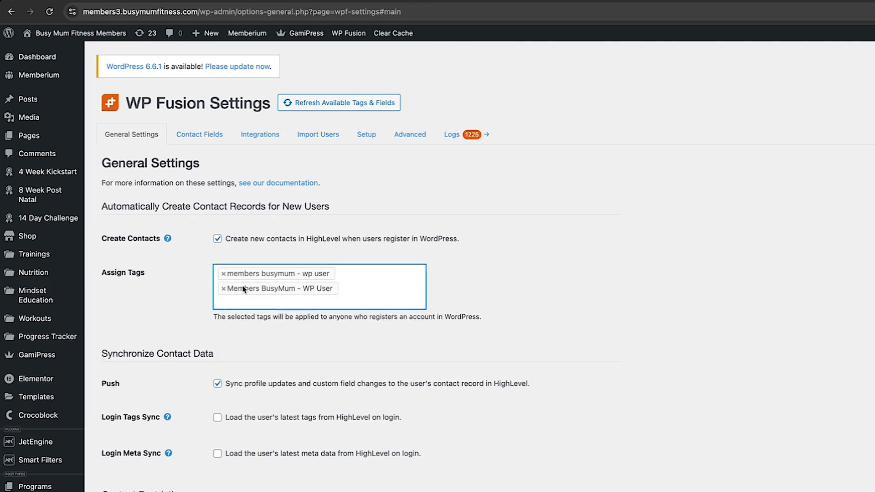
pyautogui.click(224, 288)
pyautogui.click(552, 284)
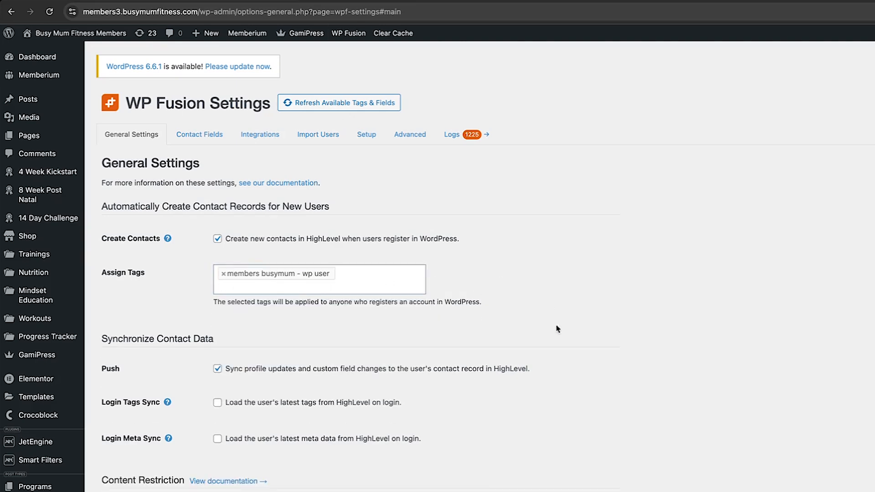
pyautogui.scroll(-20, 558, 330)
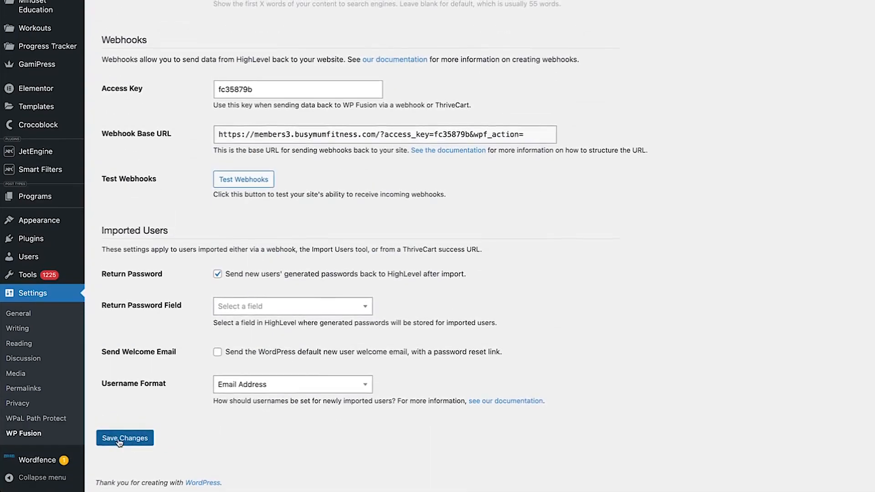
pyautogui.click(122, 439)
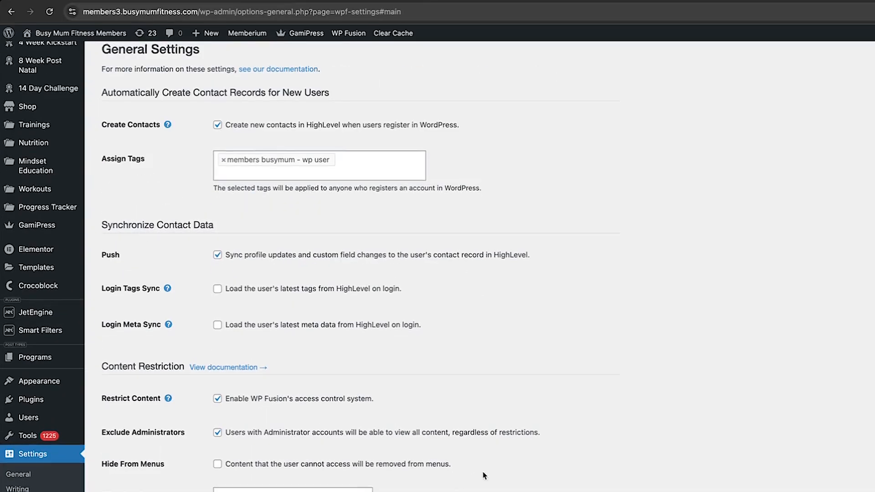
pyautogui.scroll(-3, 191, 412)
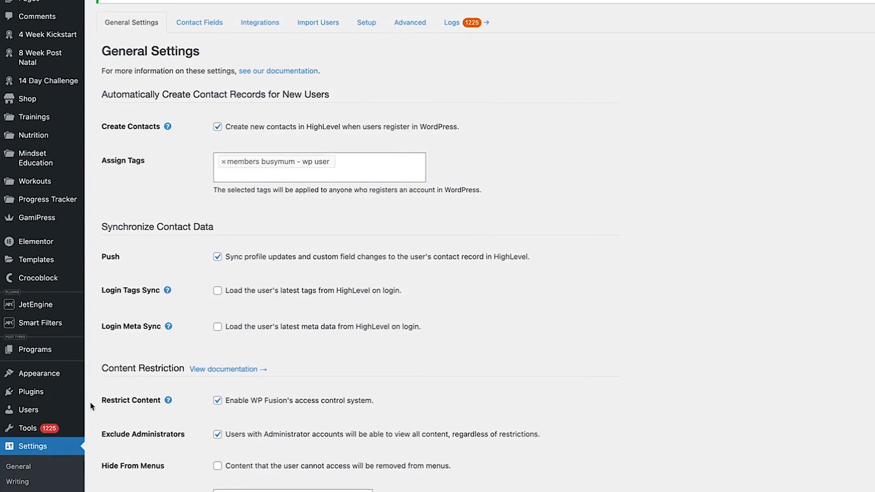
pyautogui.moveTo(41, 410)
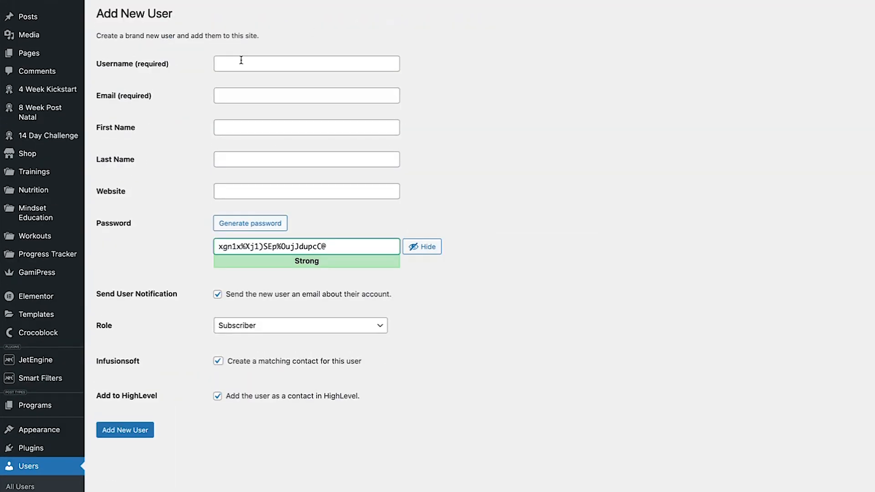
# Enter the new user's username, e-mail address, first name and last name
pyautogui.click(241, 63)
pyautogui.write('danica')
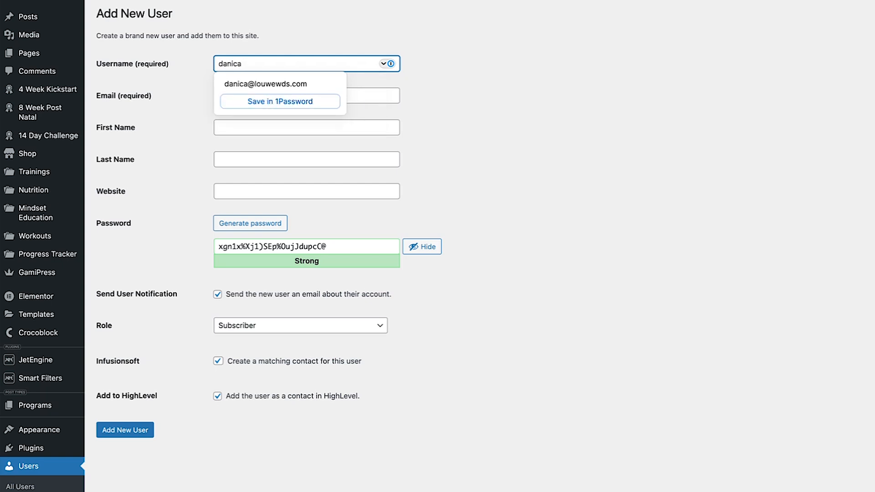
pyautogui.write('mem2')
pyautogui.press('Tab')
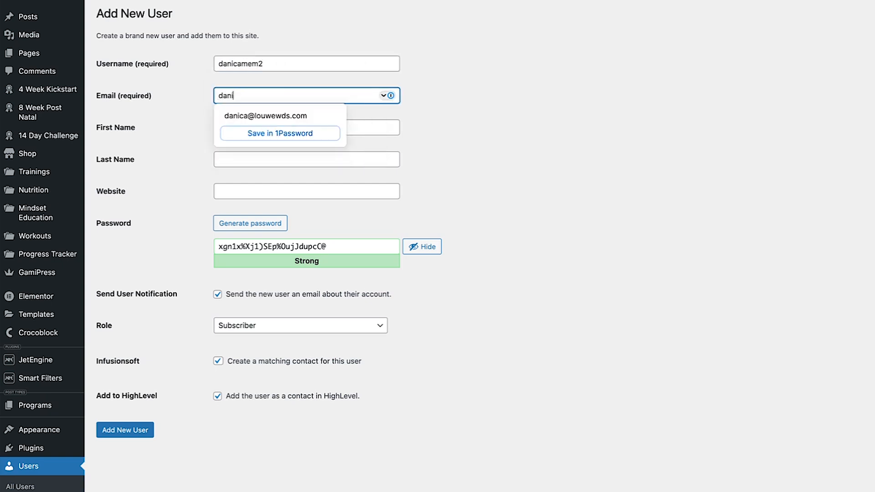
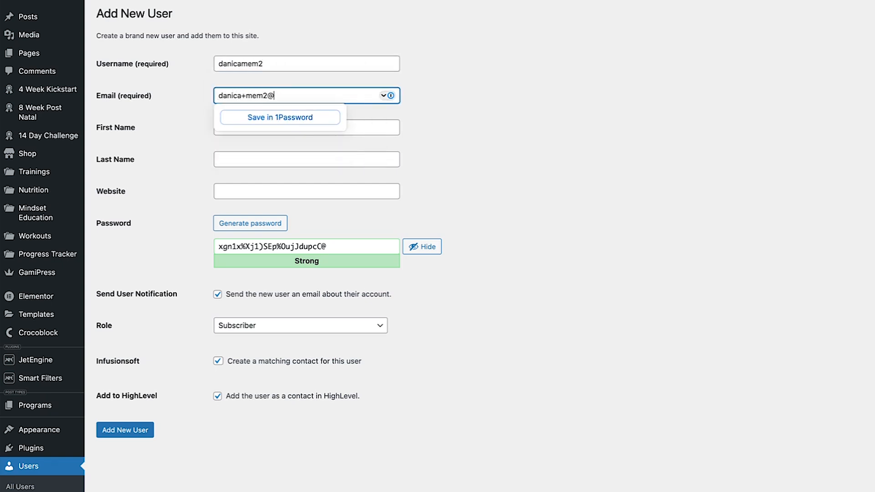
pyautogui.press('Tab')
pyautogui.press('Tab')
pyautogui.press('Tab')
pyautogui.press('Tab')
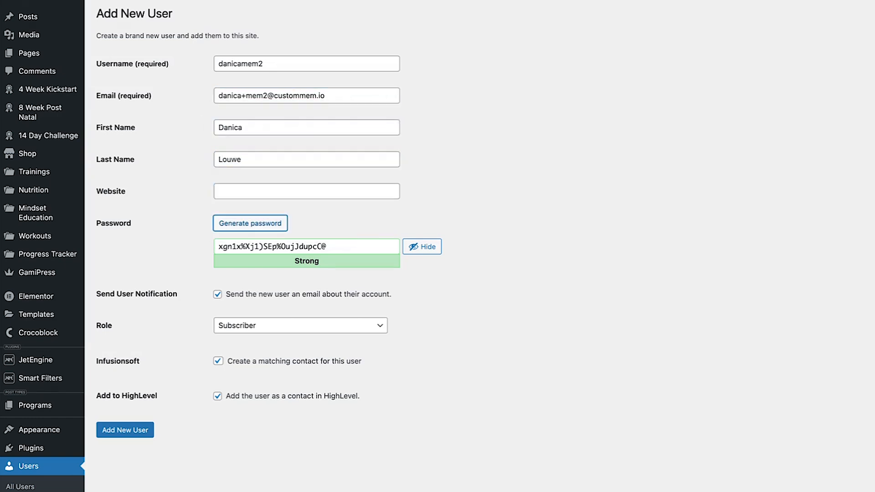
# Set the password to the username, accept the weak password, and create the user
pyautogui.click(274, 63)
pyautogui.doubleClick(274, 63)
pyautogui.hotkey('ctrl', 'c')
pyautogui.tripleClick(355, 246)
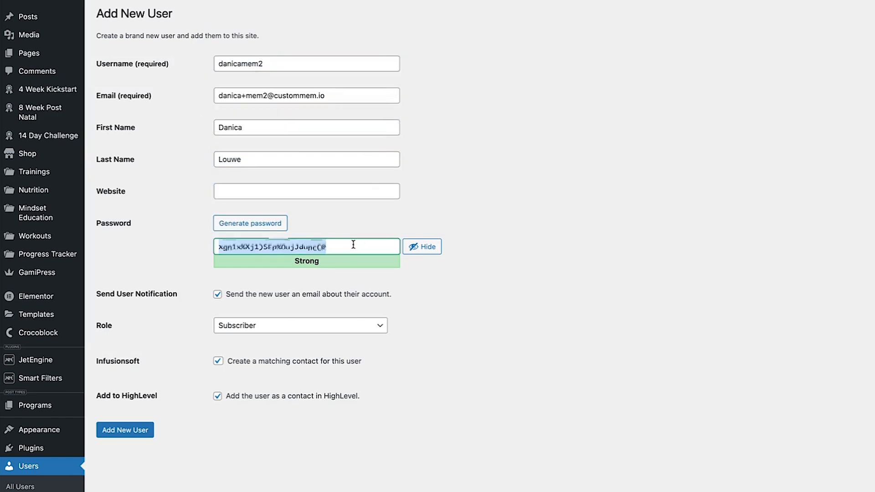
pyautogui.hotkey('ctrl', 'v')
pyautogui.click(282, 295)
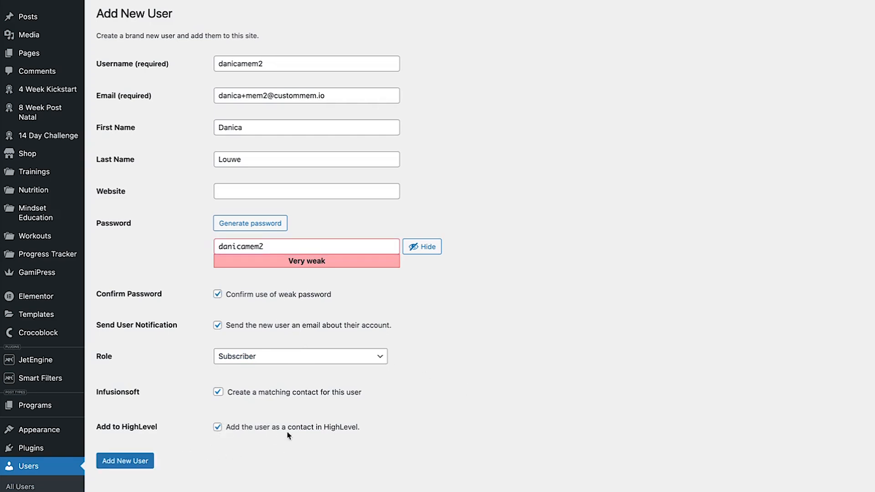
pyautogui.click(148, 461)
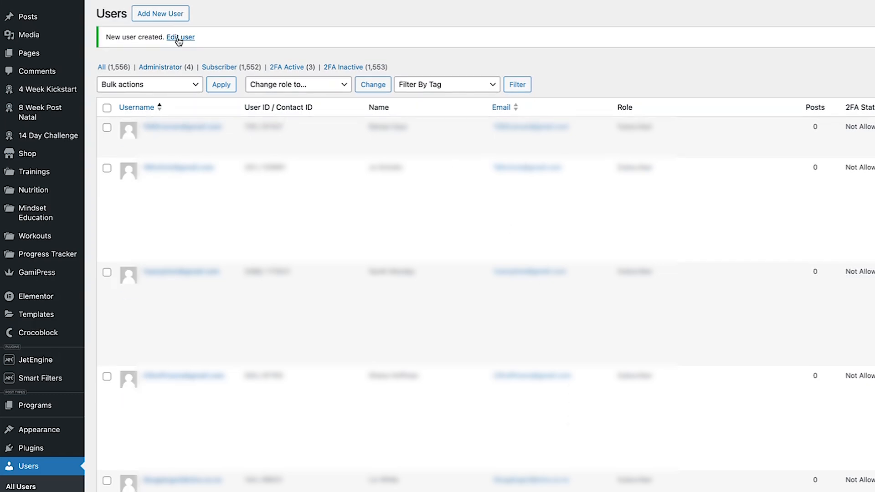
# Open the new user's profile from the notice and follow 'View in HighLevel' to the contact
pyautogui.click(177, 39)
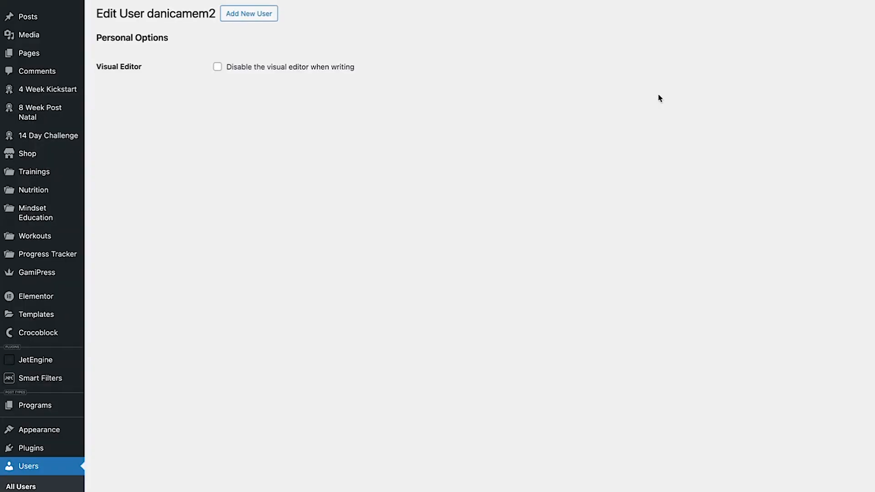
pyautogui.scroll(-20, 836, 293)
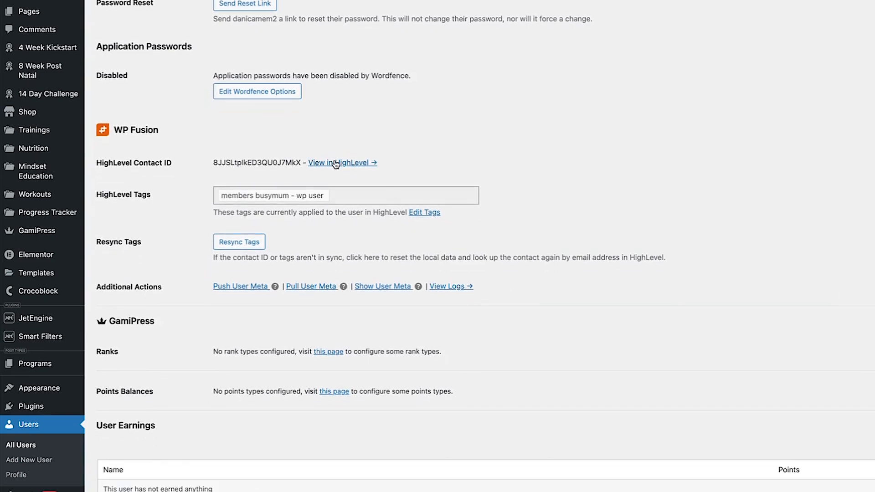
pyautogui.click(336, 163)
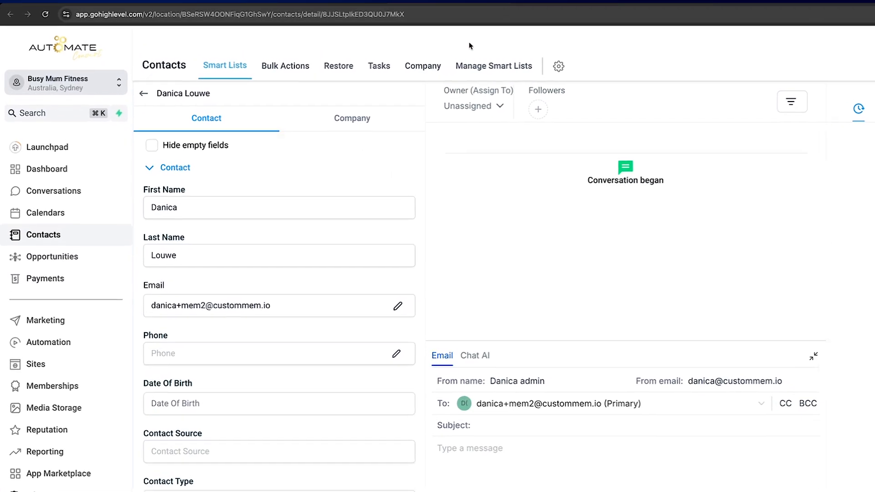
# Confirm the contact's Tags show members busymum - wp user, then return to the WordPress profile
pyautogui.scroll(-10, 151, 309)
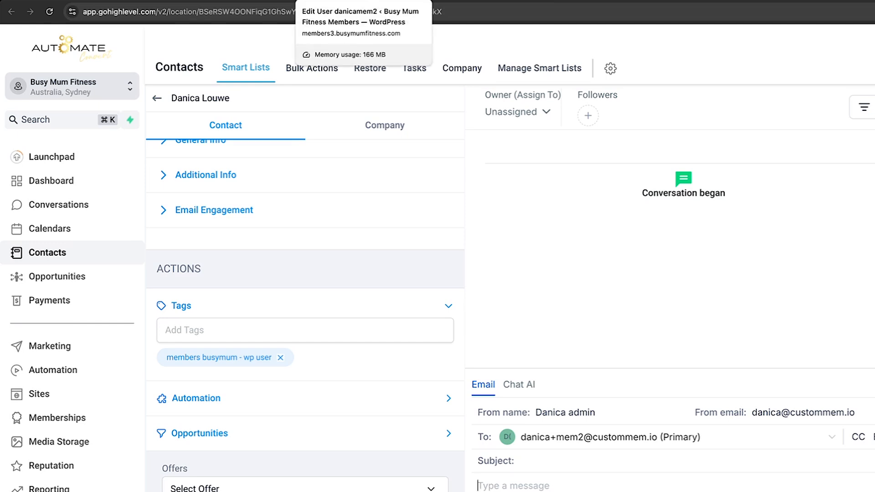
pyautogui.click(346, 1)
pyautogui.scroll(15, 378, 155)
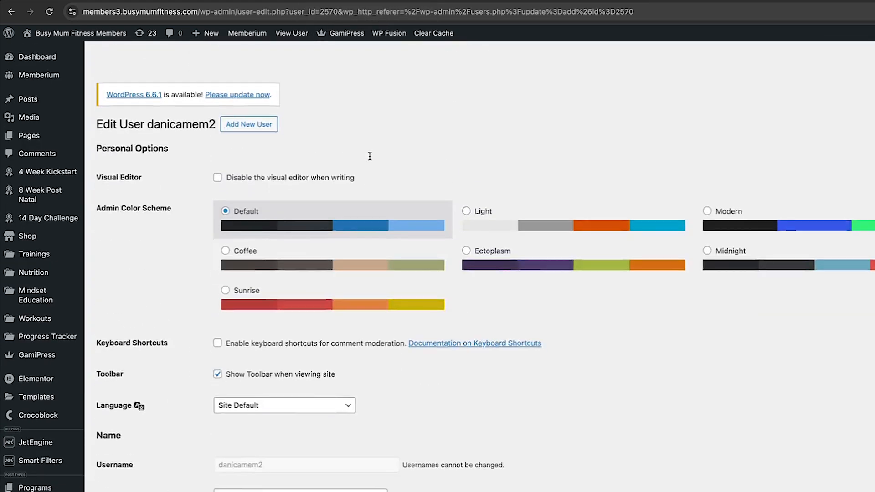
# Compare the second user's WordPress profile with the HighLevel contact, ending on the contact
pyautogui.click(465, 1)
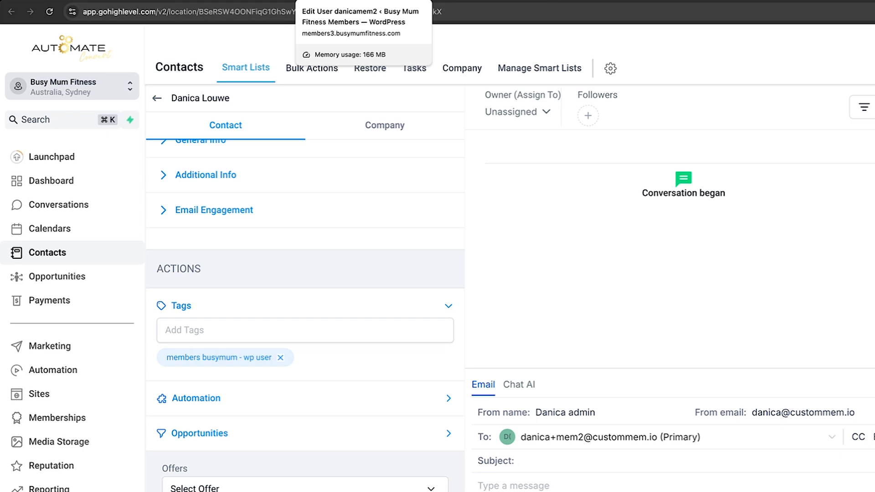
pyautogui.click(355, 1)
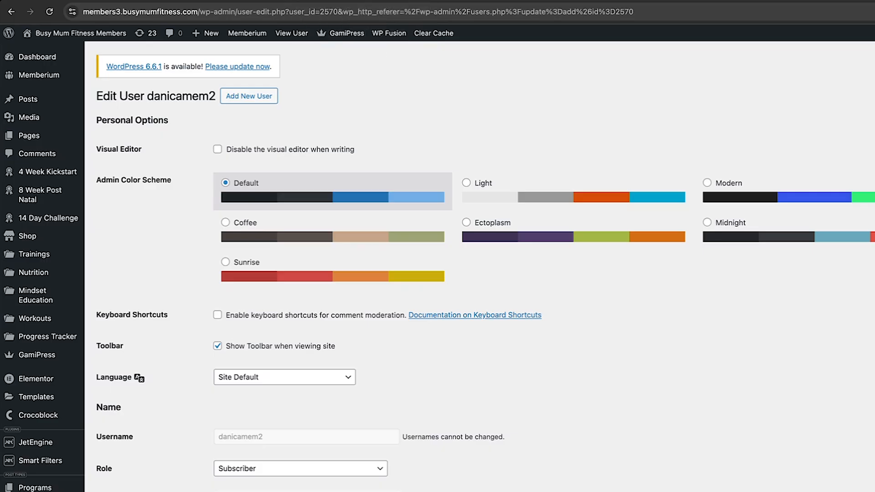
pyautogui.scroll(-13, 601, 450)
pyautogui.scroll(-5, 600, 451)
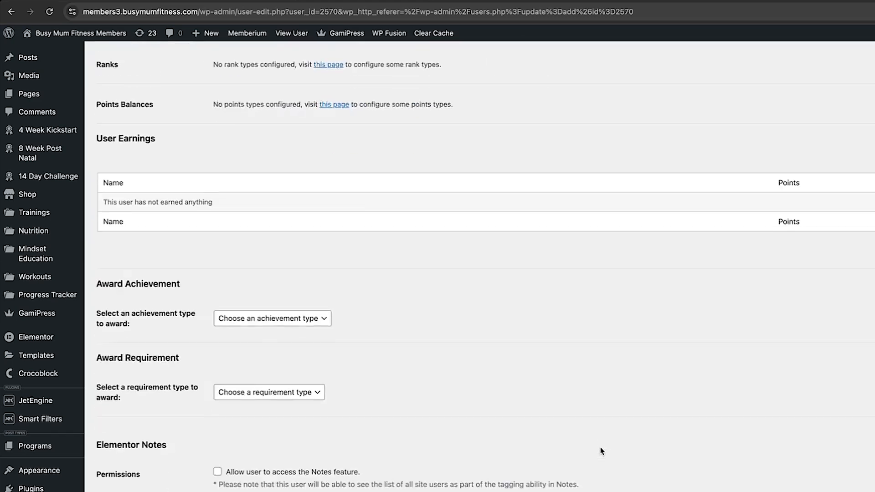
pyautogui.scroll(15, 600, 451)
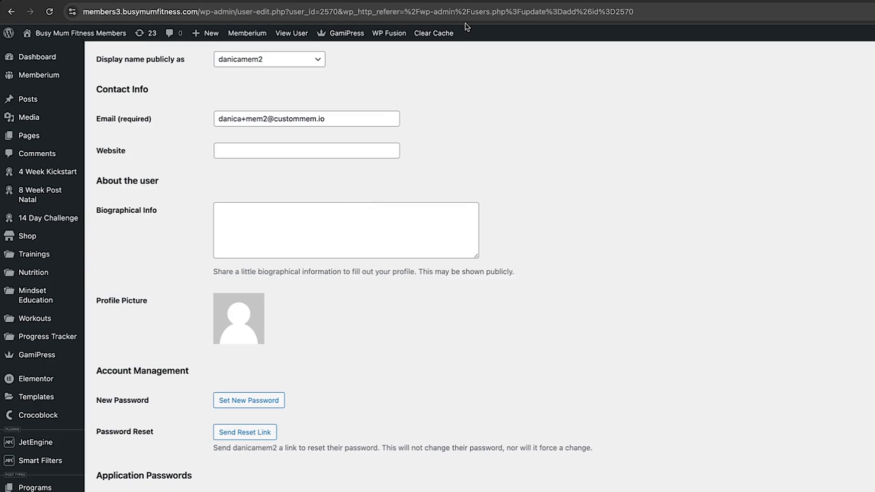
pyautogui.click(468, 2)
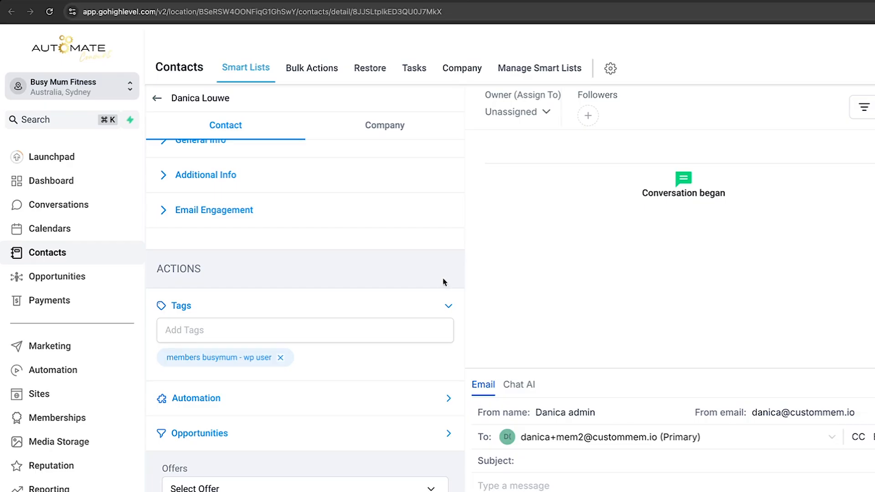
# Type testTag01 in the contact's Add Tags field and create it as a new tag
pyautogui.click(337, 335)
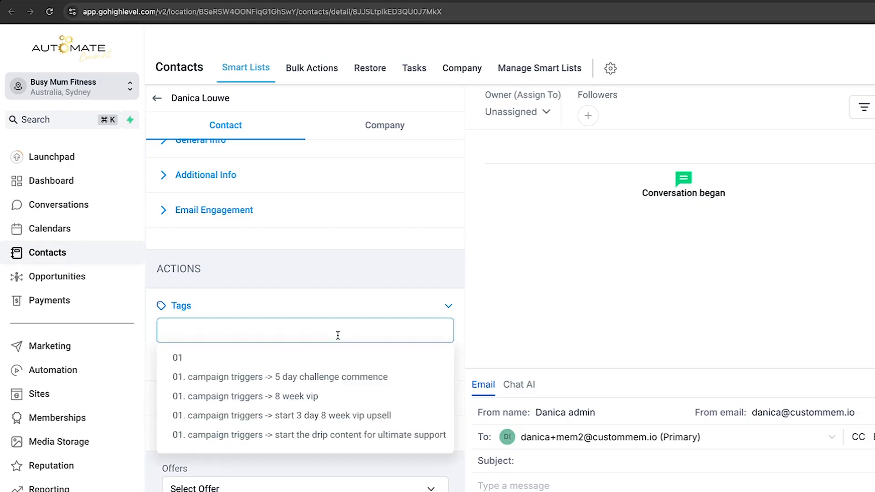
pyautogui.write('testTa')
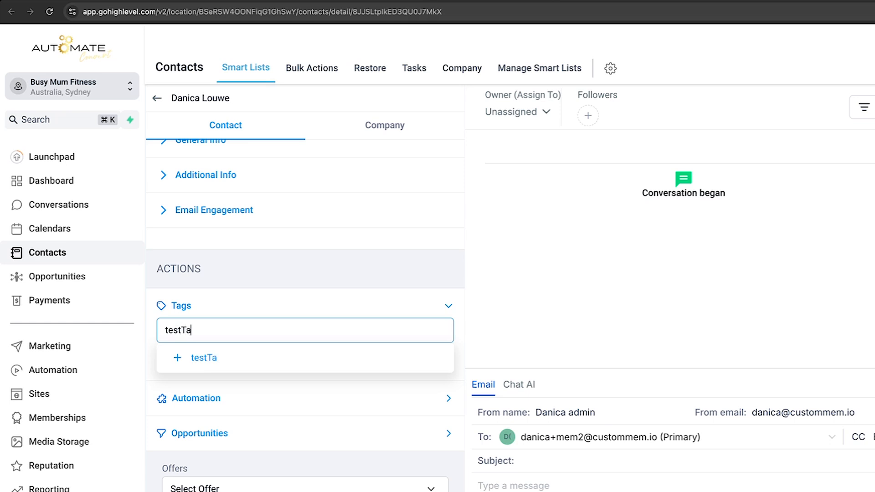
pyautogui.write('g01')
pyautogui.press('super+a')
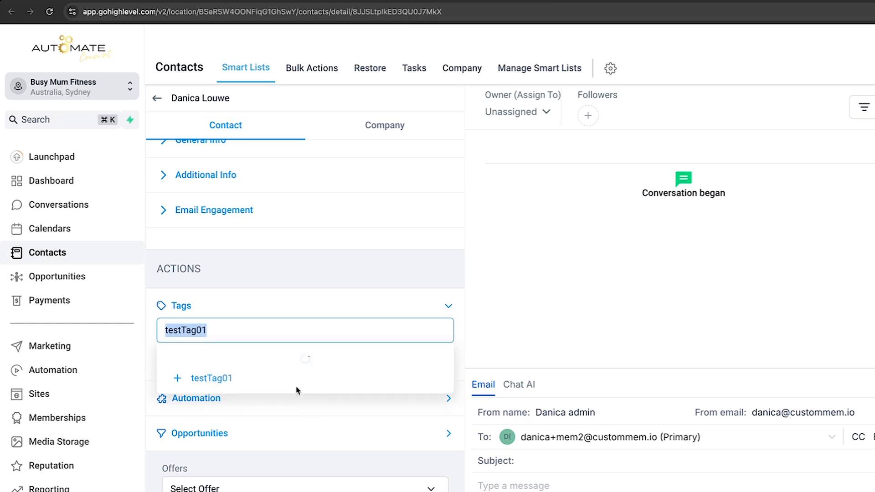
pyautogui.click(214, 363)
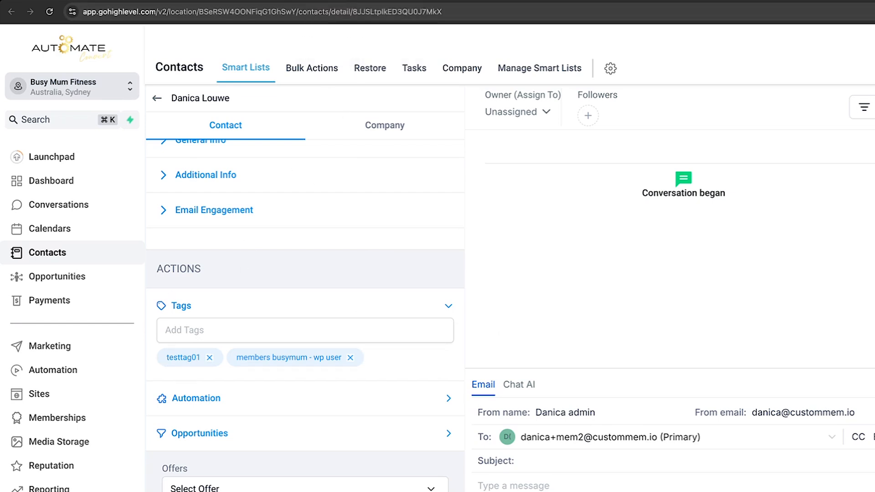
# Resync the user's HighLevel tags in WP Fusion and reload the profile to show testtag01
pyautogui.click(378, 1)
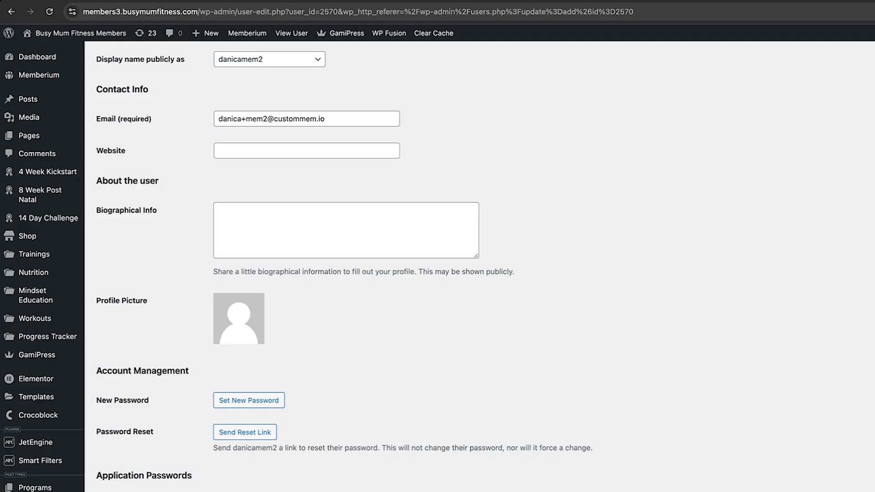
pyautogui.scroll(-8, 506, 413)
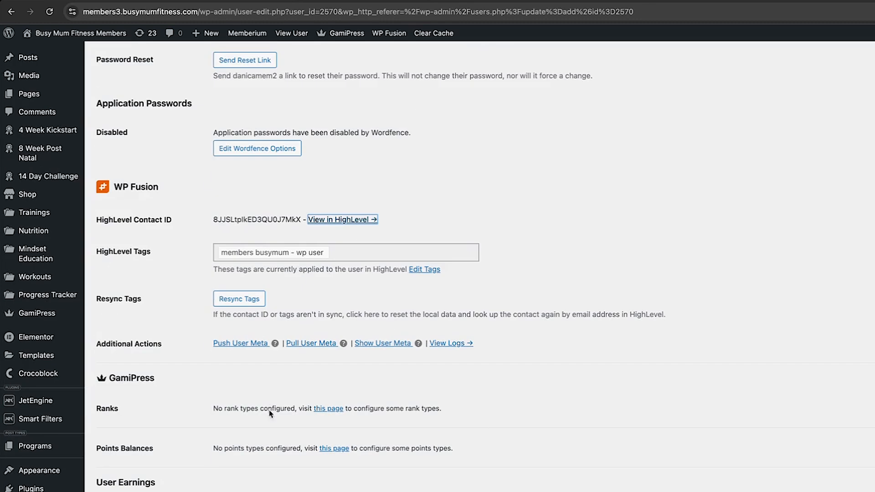
pyautogui.click(249, 304)
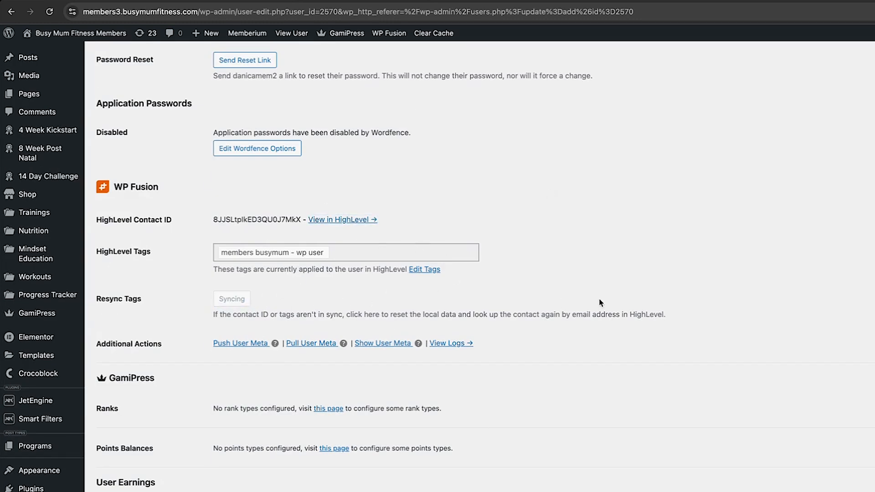
pyautogui.press('super+r')
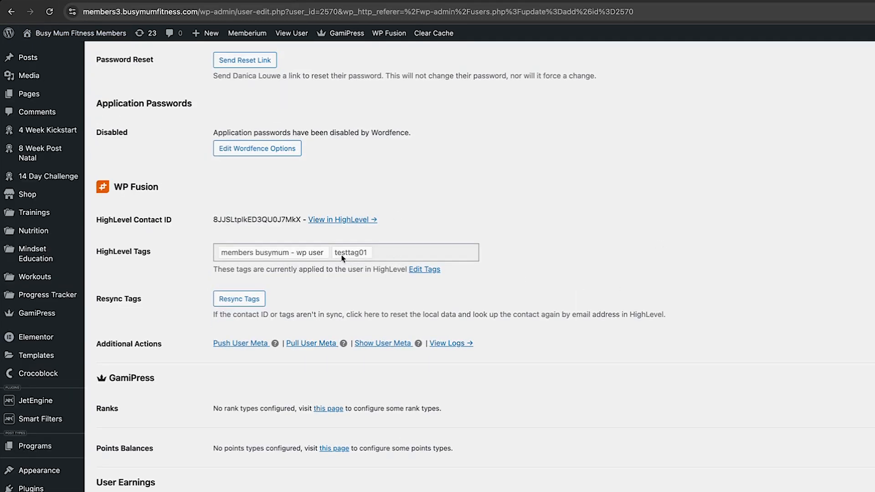
pyautogui.scroll(3, 654, 306)
# Start a new page in the WordPress editor
pyautogui.moveTo(73, 137)
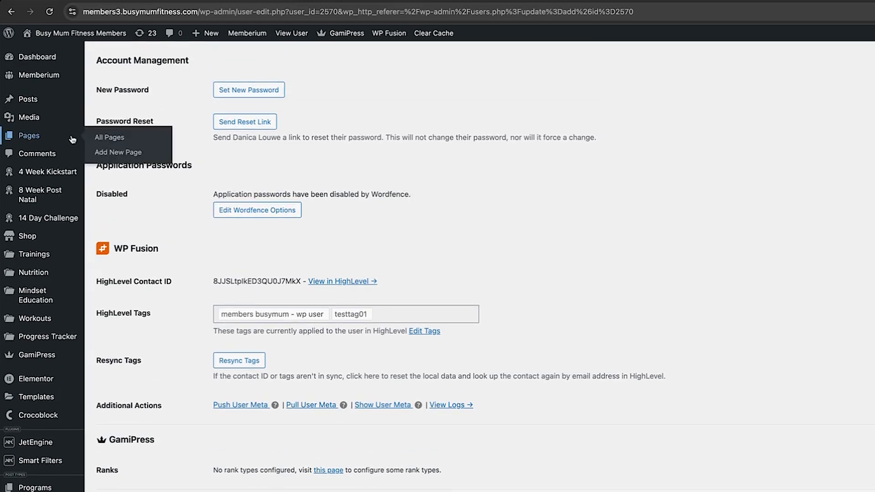
pyautogui.rightClick(103, 152)
pyautogui.click(136, 155)
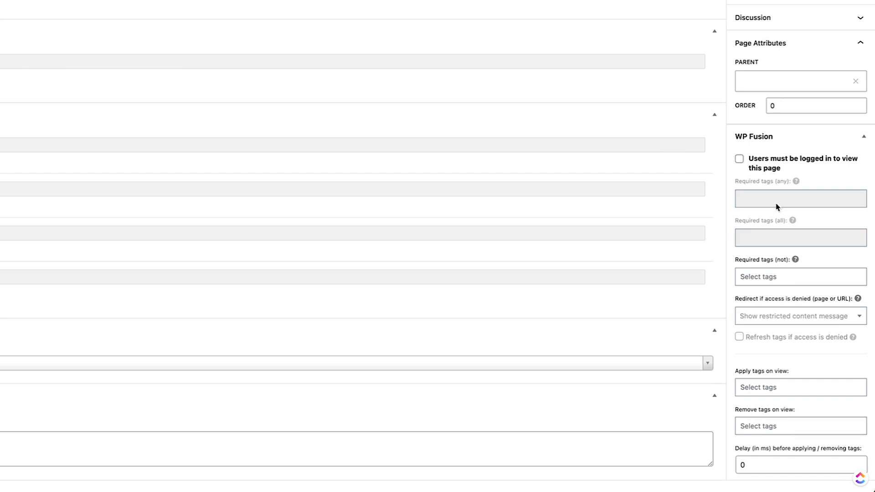
# In WP Fusion, require logged-in users and the testtag01 tag to view the page
pyautogui.click(740, 160)
pyautogui.click(787, 202)
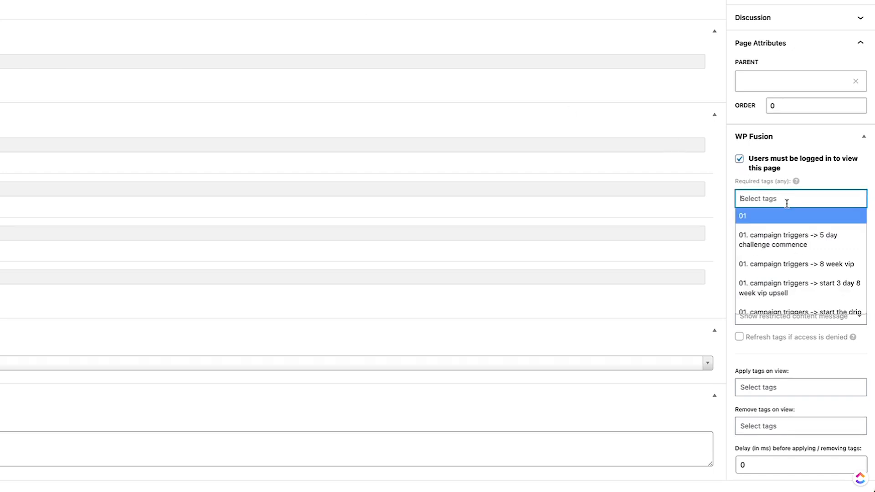
pyautogui.write('test')
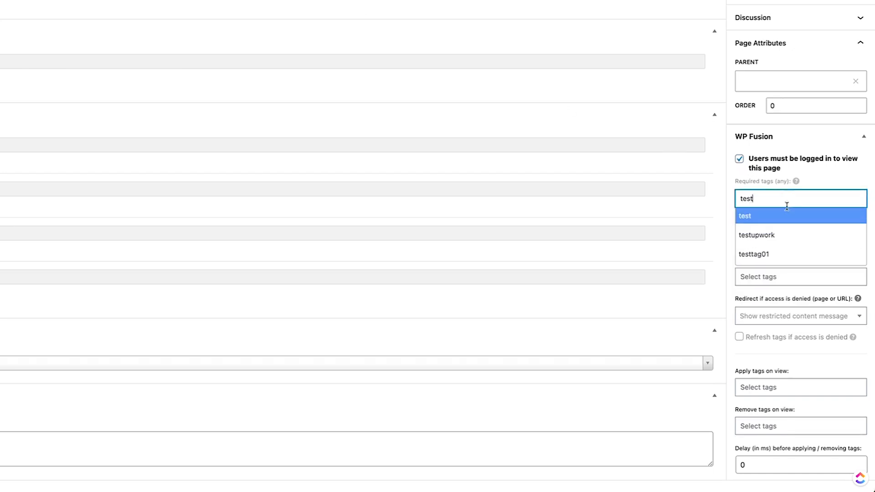
pyautogui.click(787, 254)
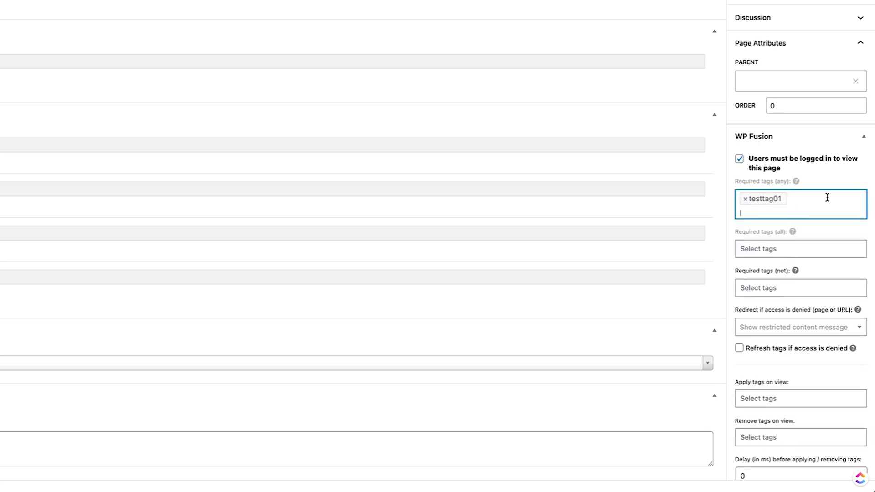